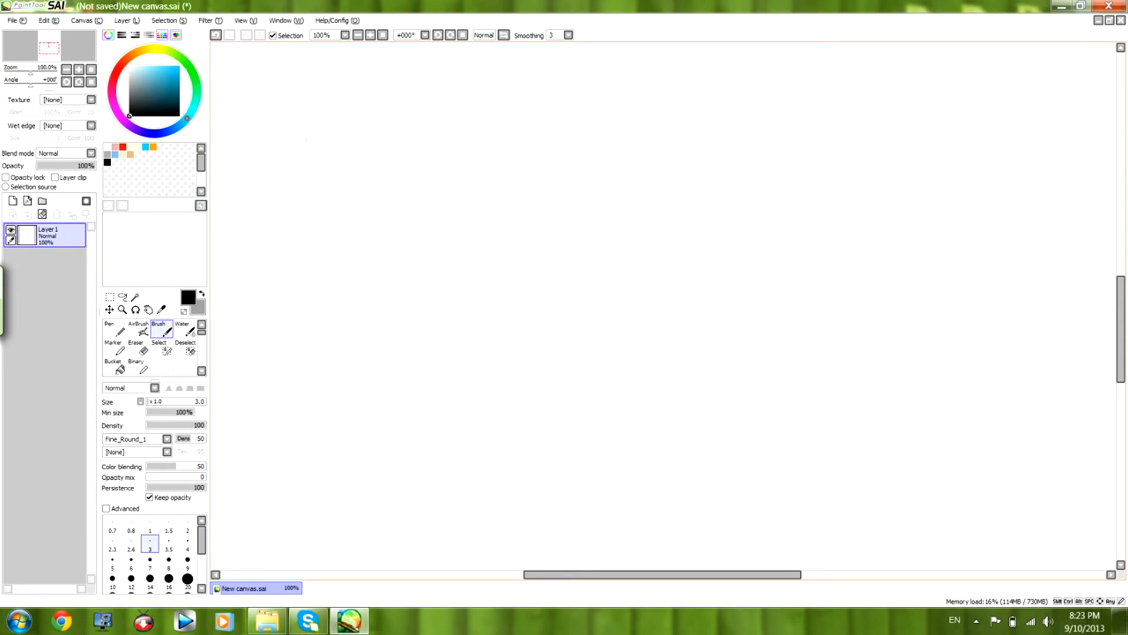
Handwrite the title "Faces!" with a zigzag underline in black on the blank canvas.
drag(312, 83, 331, 183)
drag(294, 102, 394, 69)
mouse_move(310, 140)
mouse_down()
mouse_move(352, 125)
mouse_move(401, 146)
mouse_up()
drag(419, 109, 435, 134)
drag(432, 125, 458, 131)
drag(472, 86, 461, 125)
drag(494, 62, 496, 109)
click(498, 129)
drag(329, 201, 489, 252)
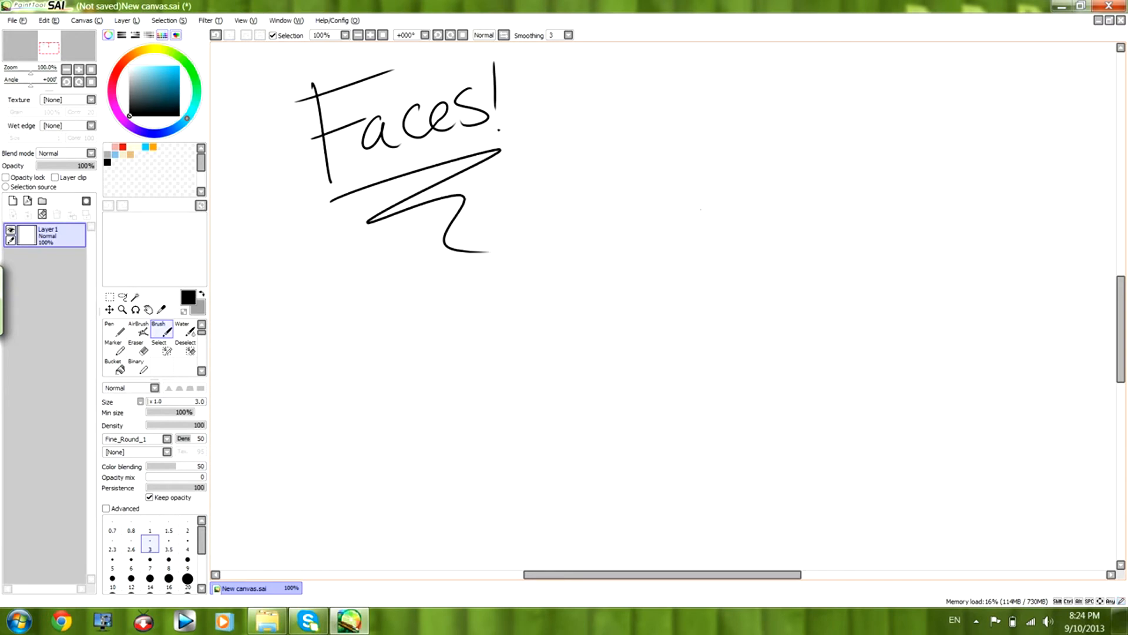
Erase the handwritten title and its underline from Layer1.
click(143, 349)
mouse_move(325, 94)
mouse_down()
mouse_move(383, 85)
mouse_move(277, 259)
mouse_move(597, 259)
mouse_up()
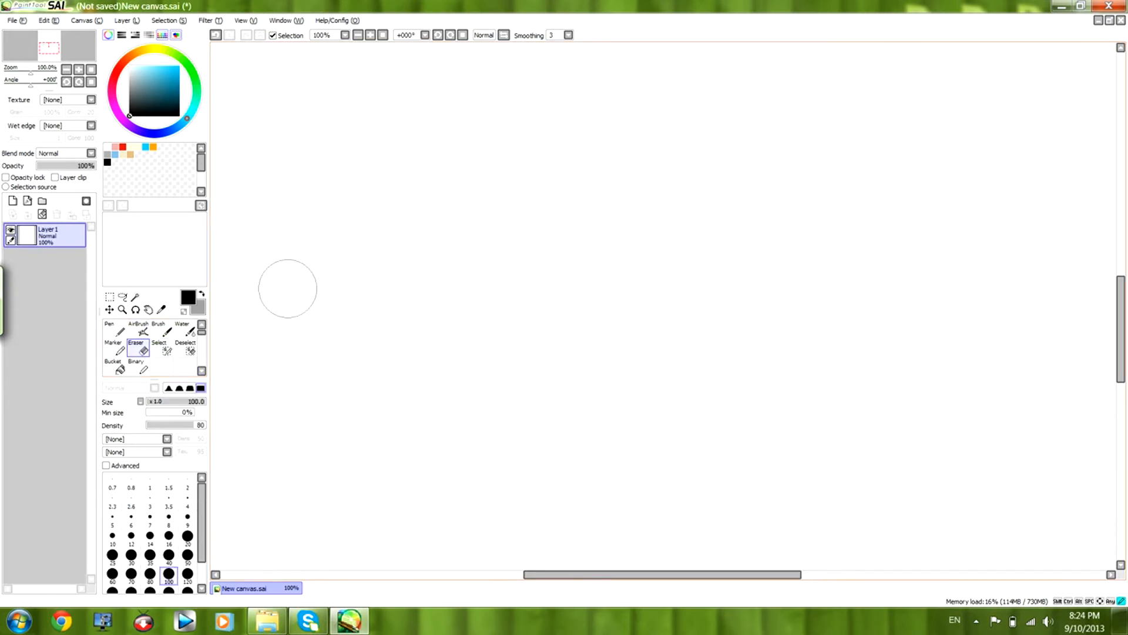
Sketch loose overlapping circles for the skull with the size 3 black Brush on Layer1.
click(162, 331)
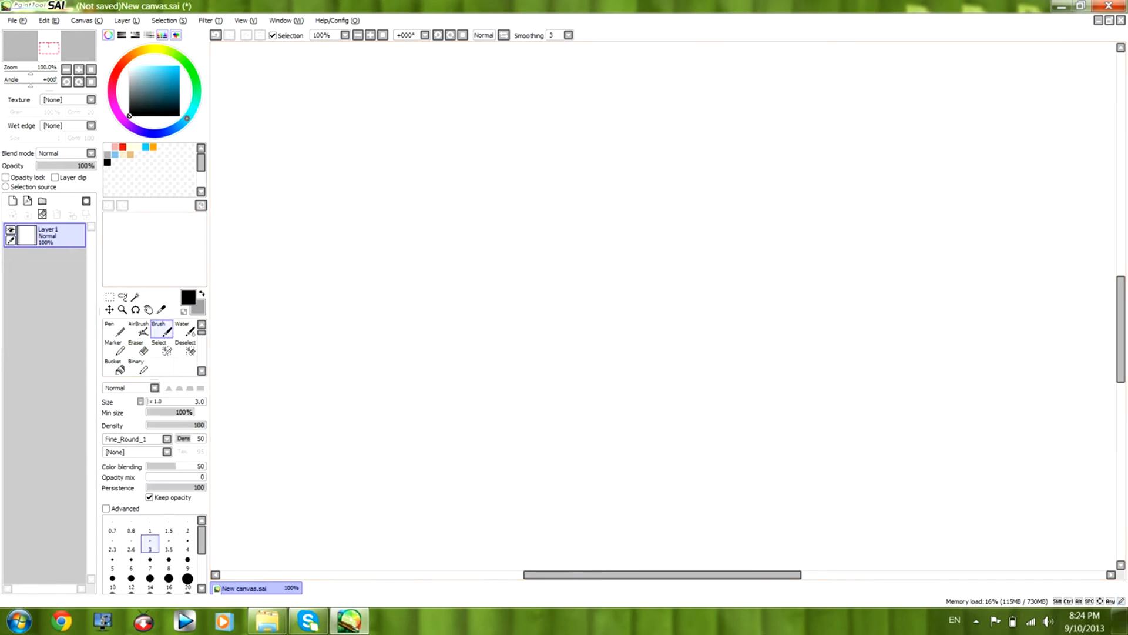
drag(1120, 329, 1120, 303)
drag(663, 574, 650, 574)
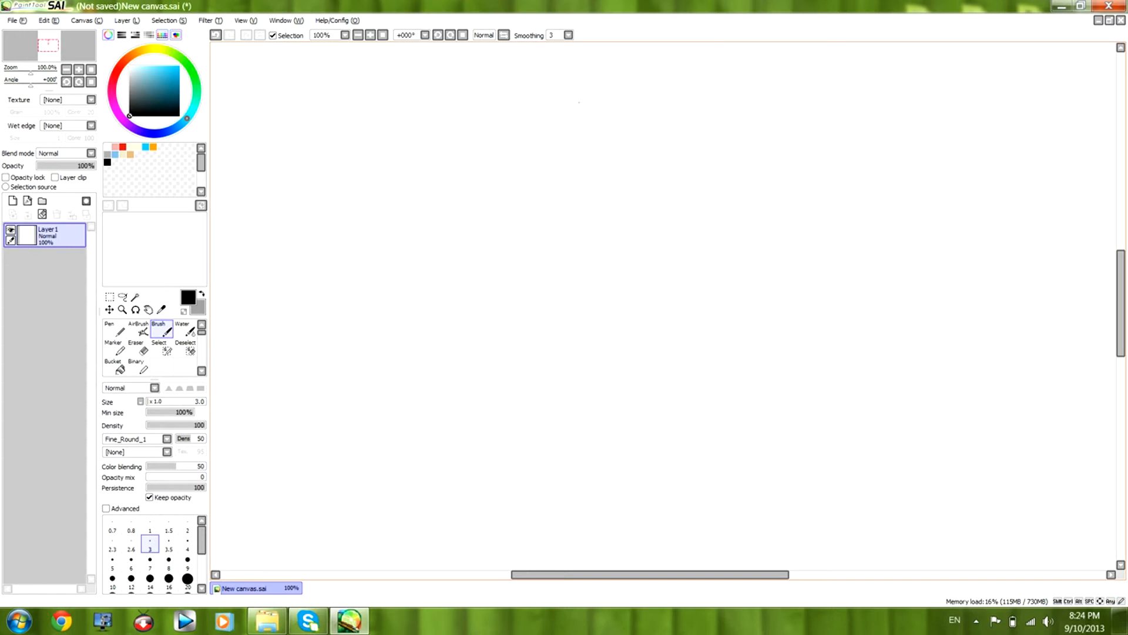
mouse_move(509, 108)
mouse_down()
mouse_move(559, 94)
mouse_move(582, 69)
mouse_move(621, 147)
mouse_up()
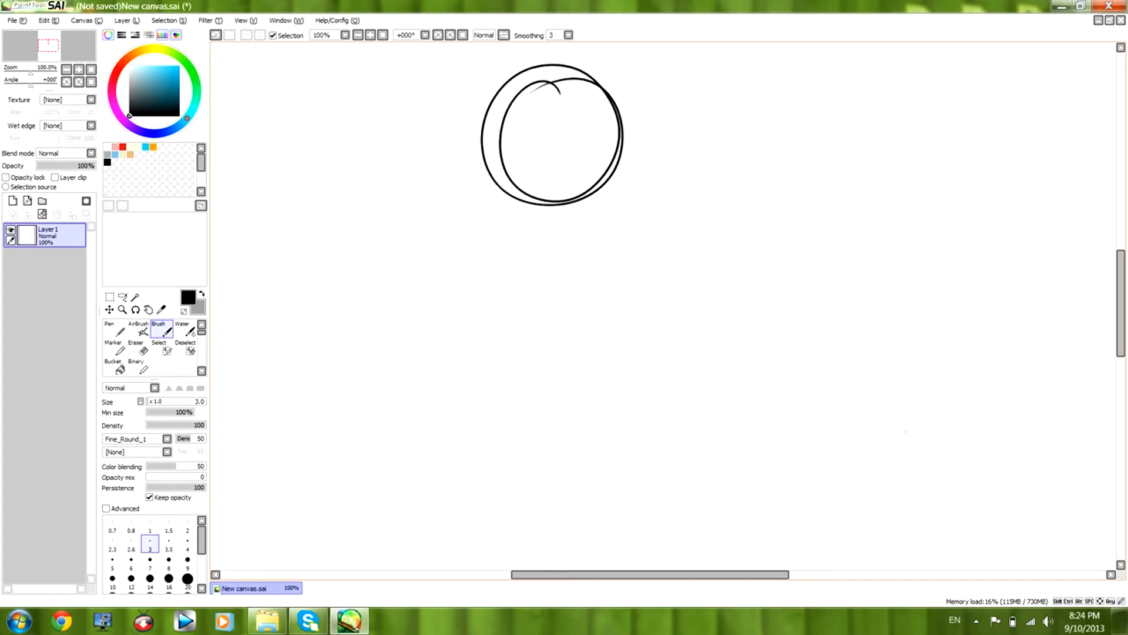
mouse_move(550, 108)
mouse_down()
mouse_move(621, 123)
mouse_move(593, 69)
mouse_up()
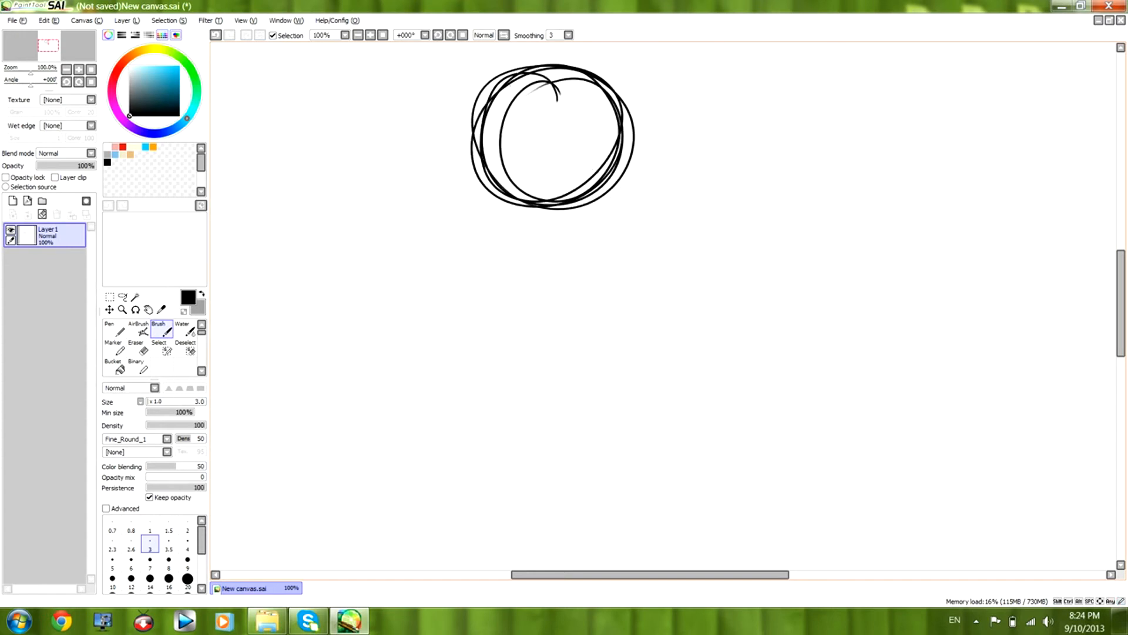
Sketch the sides of the head beside the circle and jaw lines converging to a pointed chin.
drag(474, 98, 495, 225)
drag(616, 146, 606, 214)
drag(628, 112, 623, 126)
drag(464, 97, 475, 202)
drag(635, 98, 607, 197)
drag(633, 122, 606, 212)
drag(494, 212, 539, 274)
drag(467, 215, 567, 287)
mouse_move(612, 227)
mouse_down()
mouse_move(543, 284)
mouse_move(557, 275)
mouse_up()
drag(606, 211, 556, 273)
drag(616, 205, 591, 249)
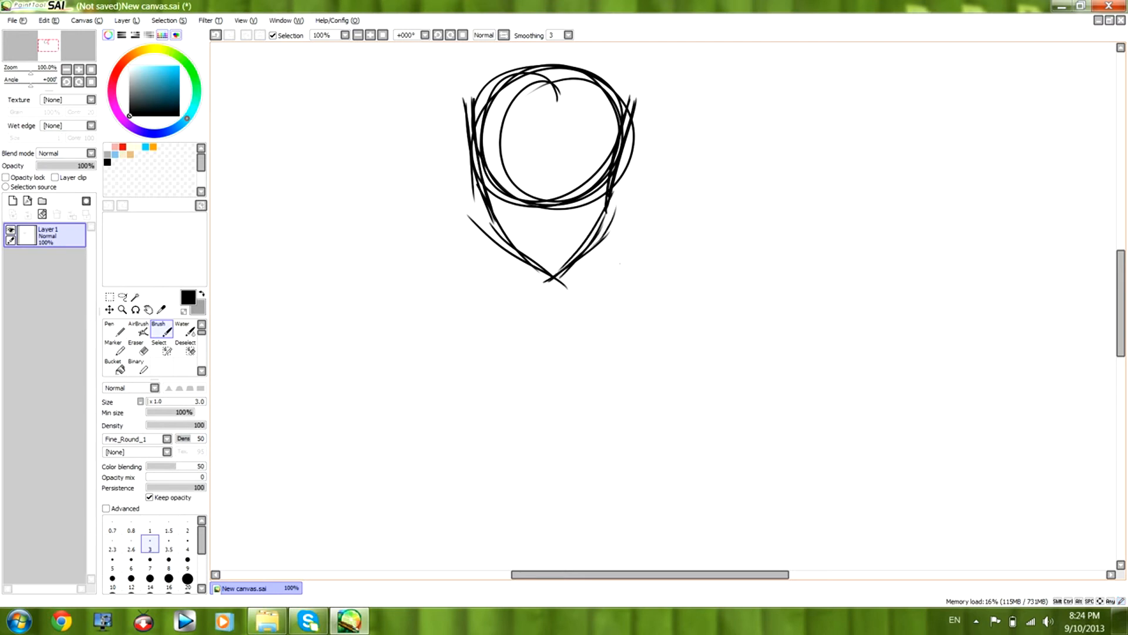
Build up the head contour with rough strokes over the crown, along the temples and down the jaw.
drag(1120, 270, 1120, 258)
mouse_move(467, 170)
mouse_down()
mouse_move(514, 114)
mouse_move(576, 113)
mouse_up()
drag(474, 145, 601, 136)
mouse_move(493, 120)
mouse_down()
mouse_move(580, 117)
mouse_move(596, 130)
mouse_up()
drag(552, 112, 619, 164)
drag(605, 120, 620, 207)
drag(604, 142, 618, 180)
mouse_move(476, 175)
mouse_down()
mouse_move(530, 120)
mouse_move(495, 259)
mouse_move(502, 285)
mouse_move(556, 333)
mouse_up()
mouse_move(602, 283)
mouse_down()
mouse_move(557, 328)
mouse_move(610, 256)
mouse_up()
Draw a vertical centre line from crown to chin and a horizontal eye line across the head.
drag(553, 141, 556, 331)
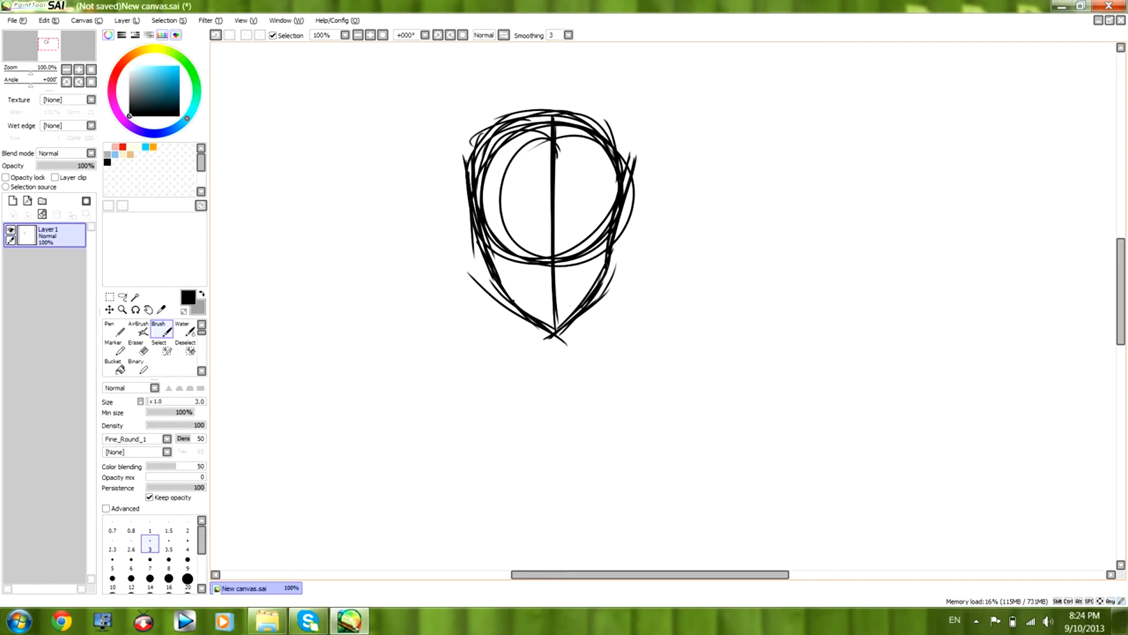
mouse_move(473, 247)
mouse_down()
mouse_move(609, 242)
mouse_move(601, 235)
mouse_up()
mouse_move(517, 244)
mouse_down()
mouse_move(594, 242)
mouse_move(608, 231)
mouse_up()
drag(469, 246, 634, 233)
Erase the lower circle lines inside the face, then redraw the cheek, eye line, nose mark and centre line.
key(e)
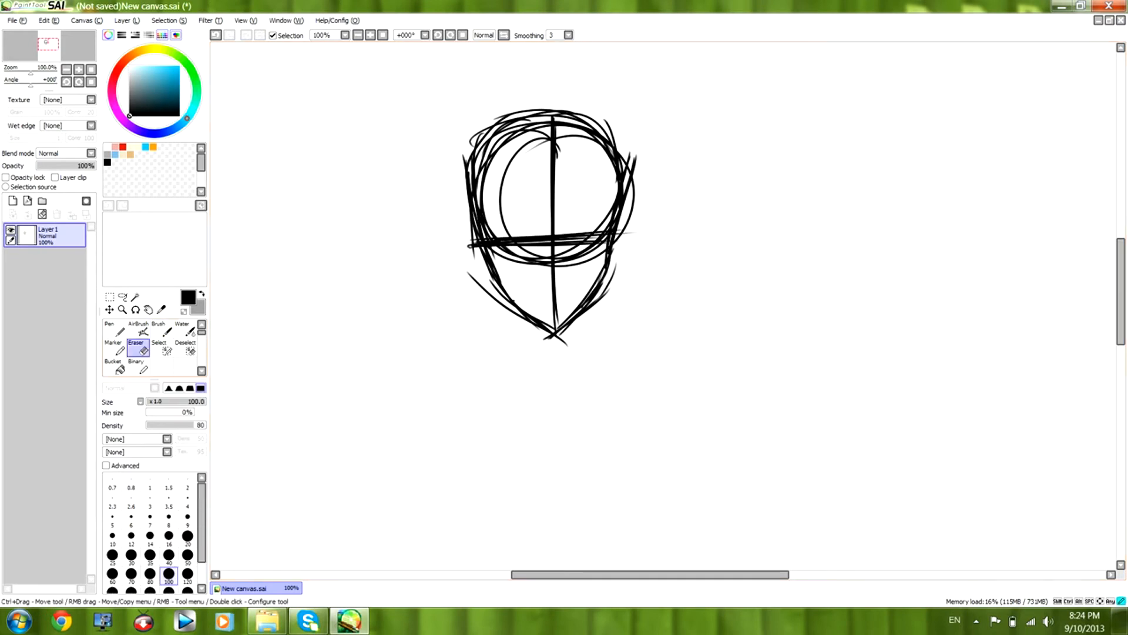
mouse_move(511, 228)
mouse_down()
mouse_move(522, 243)
mouse_move(529, 230)
mouse_move(574, 231)
mouse_move(584, 199)
mouse_move(590, 215)
mouse_move(615, 204)
mouse_move(606, 271)
mouse_up()
click(161, 328)
drag(615, 223, 608, 267)
mouse_move(492, 223)
mouse_down()
mouse_move(496, 277)
mouse_move(561, 234)
mouse_move(508, 234)
mouse_move(598, 233)
mouse_up()
mouse_move(487, 234)
mouse_down()
mouse_move(638, 230)
mouse_move(581, 304)
mouse_up()
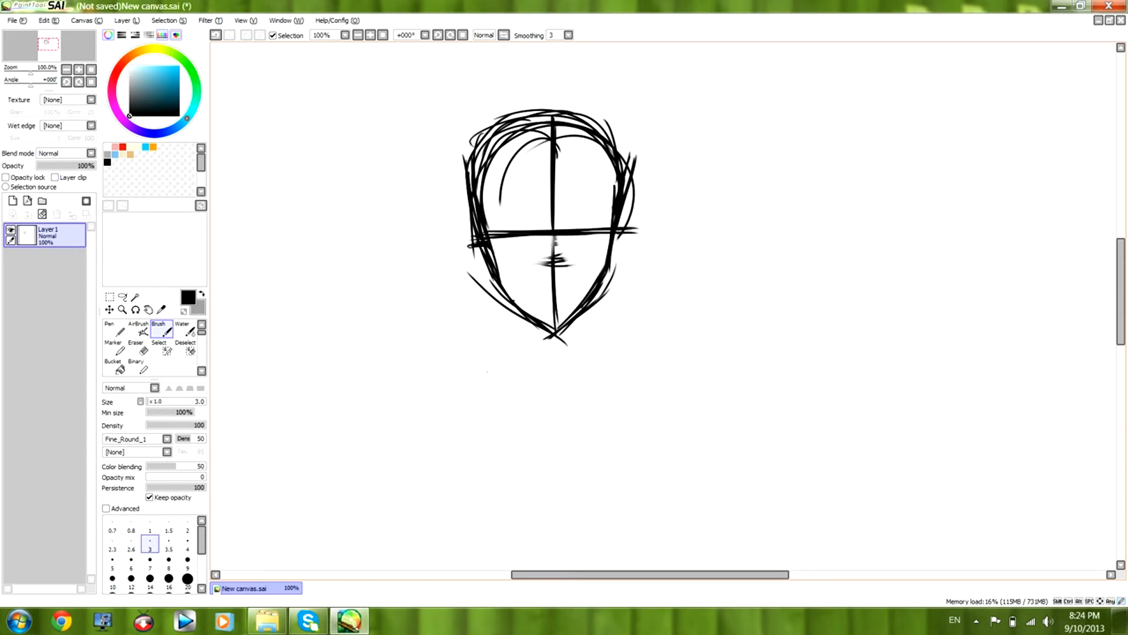
Reinforce the left cheek and jaw of the head sketch down towards the chin.
drag(480, 223, 528, 306)
drag(501, 279, 544, 322)
drag(506, 288, 534, 317)
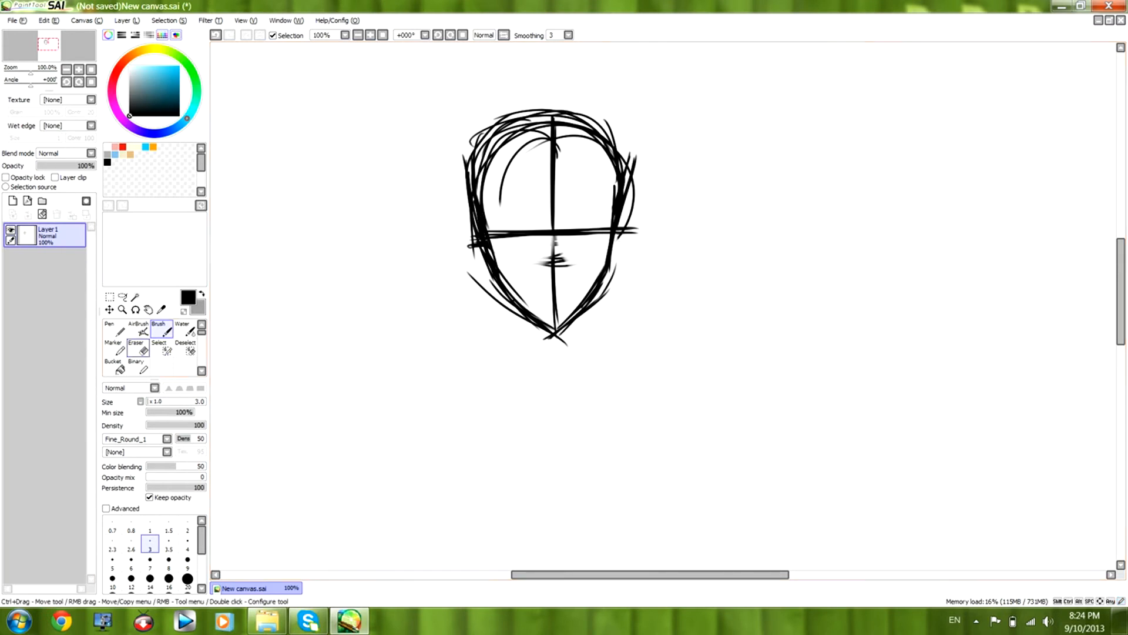
click(144, 350)
click(162, 329)
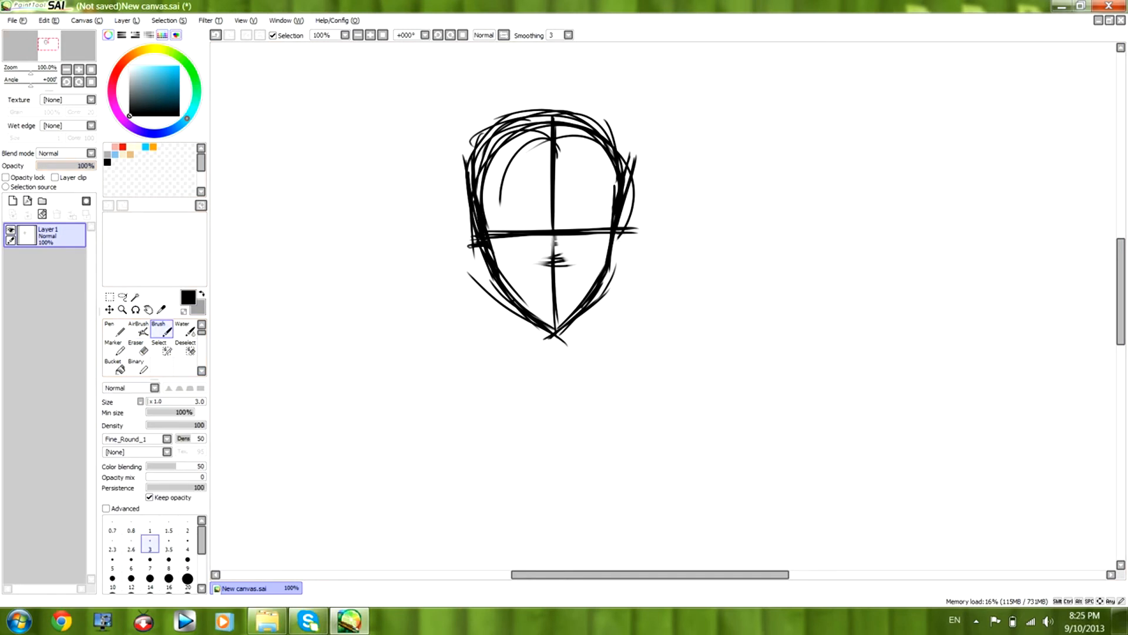
Lower Layer1's opacity to 18% and add a new layer above it.
drag(93, 166, 46, 165)
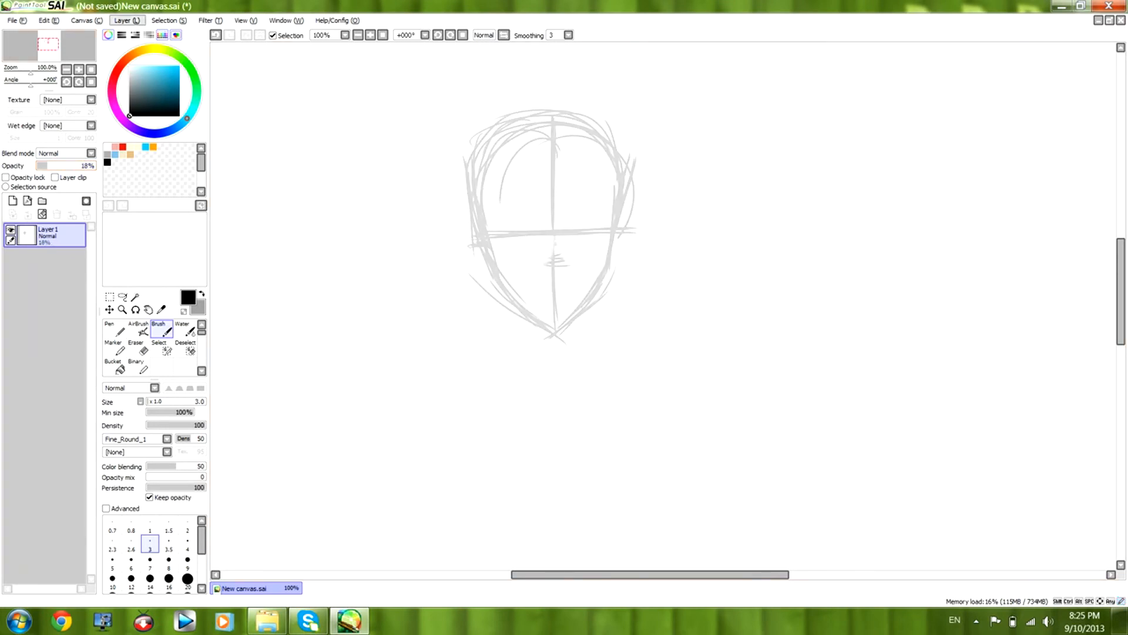
click(127, 20)
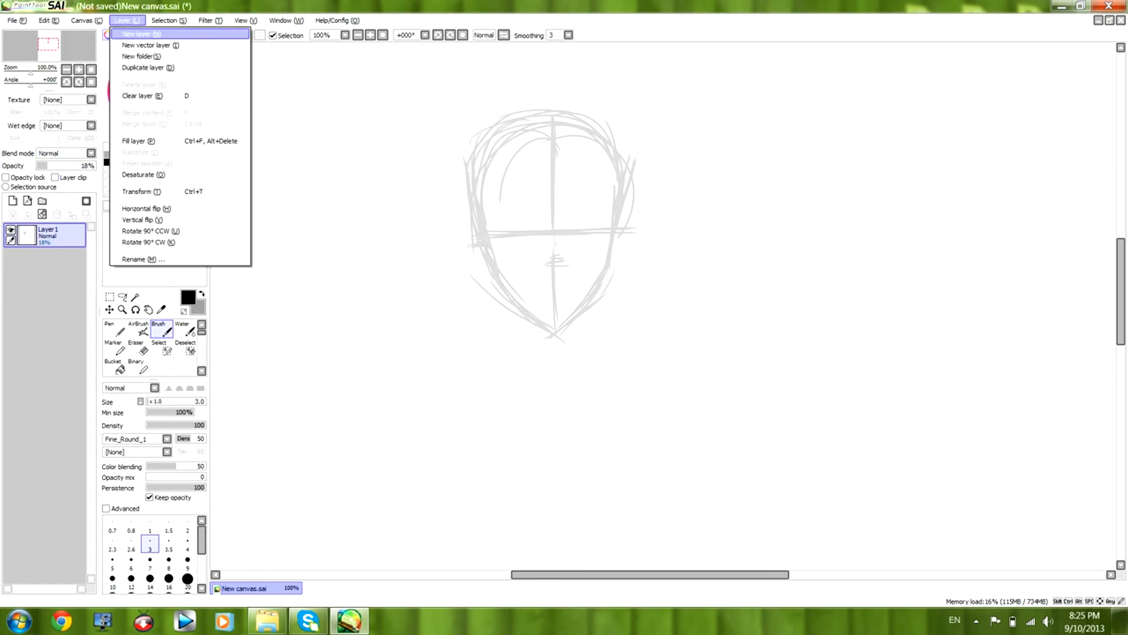
click(141, 34)
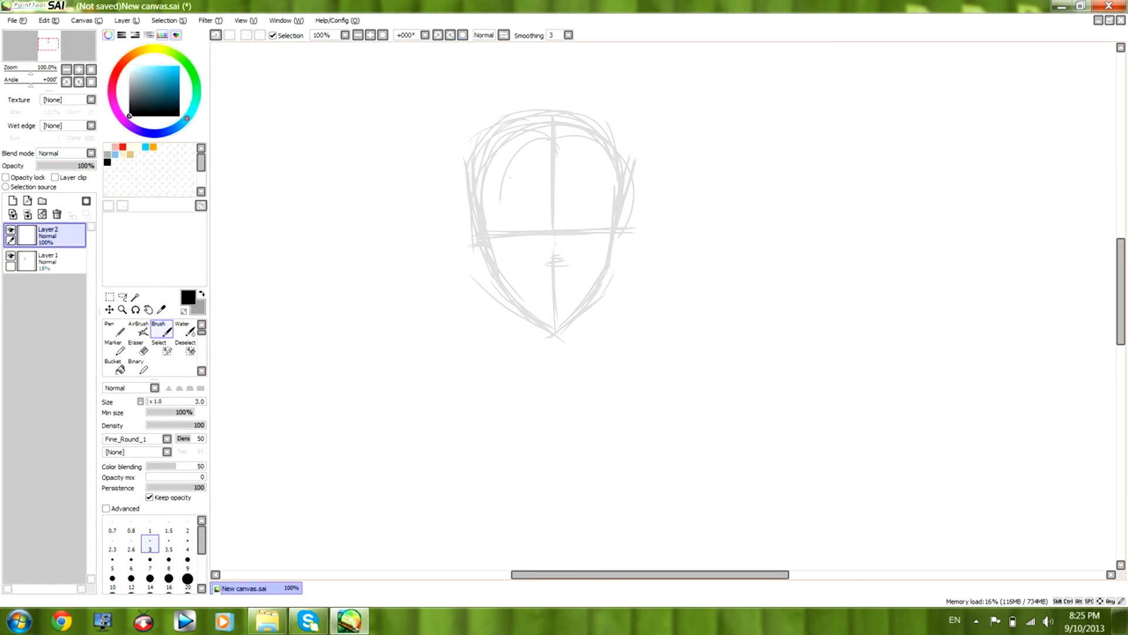
Trace the face outline from temples to chin on Layer2 with the size 3 black Brush.
click(185, 329)
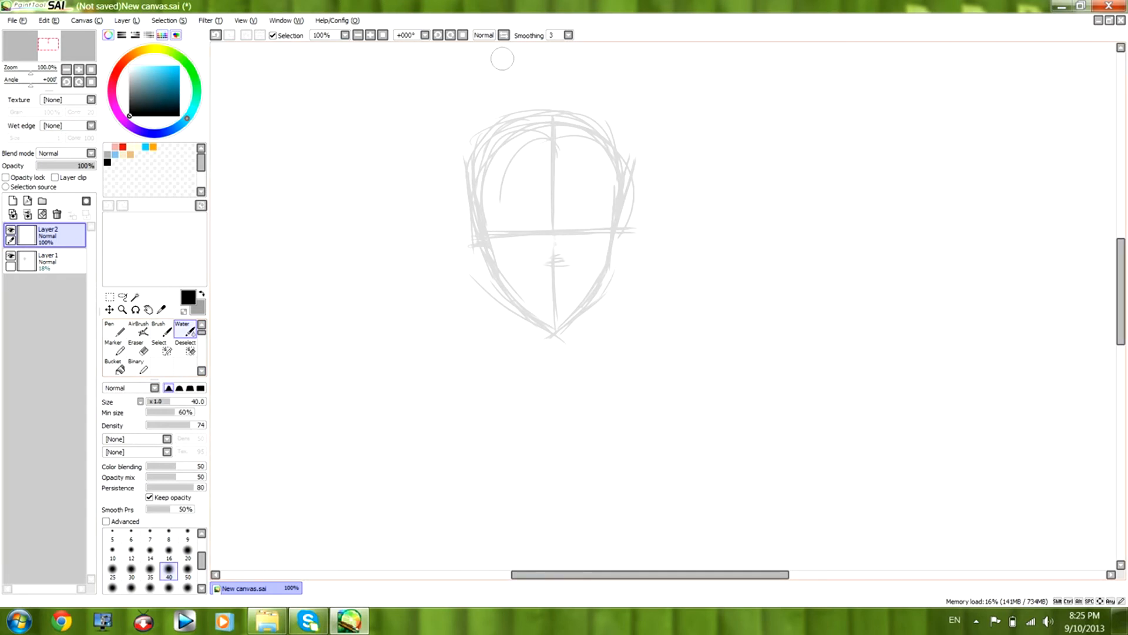
click(164, 330)
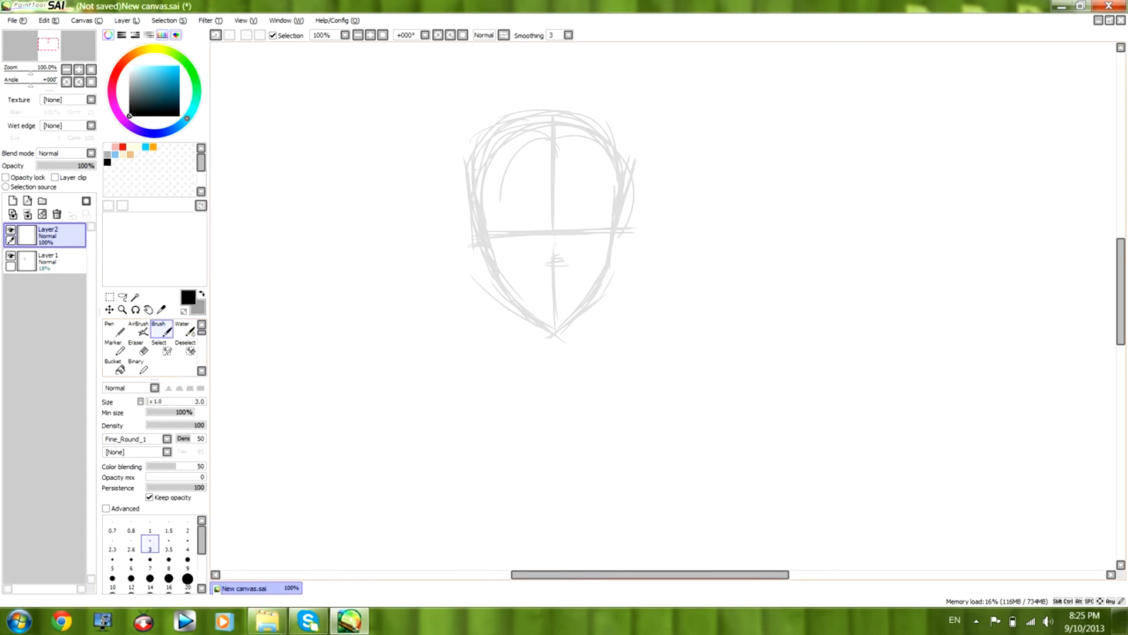
drag(472, 184, 493, 268)
mouse_move(483, 228)
mouse_down()
mouse_move(493, 273)
mouse_move(487, 259)
mouse_move(556, 335)
mouse_up()
drag(518, 302, 549, 334)
mouse_move(530, 316)
mouse_down()
mouse_move(554, 331)
mouse_move(600, 280)
mouse_move(615, 151)
mouse_move(604, 282)
mouse_move(571, 315)
mouse_up()
mouse_move(479, 205)
mouse_down()
mouse_move(487, 144)
mouse_move(481, 179)
mouse_up()
mouse_move(486, 135)
mouse_down()
mouse_move(482, 198)
mouse_move(478, 163)
mouse_up()
mouse_move(601, 136)
mouse_down()
mouse_move(614, 170)
mouse_move(607, 147)
mouse_up()
Refine the left cheek and jaw line on Layer2, trimming stray edges with the Eraser at size 7.
click(136, 348)
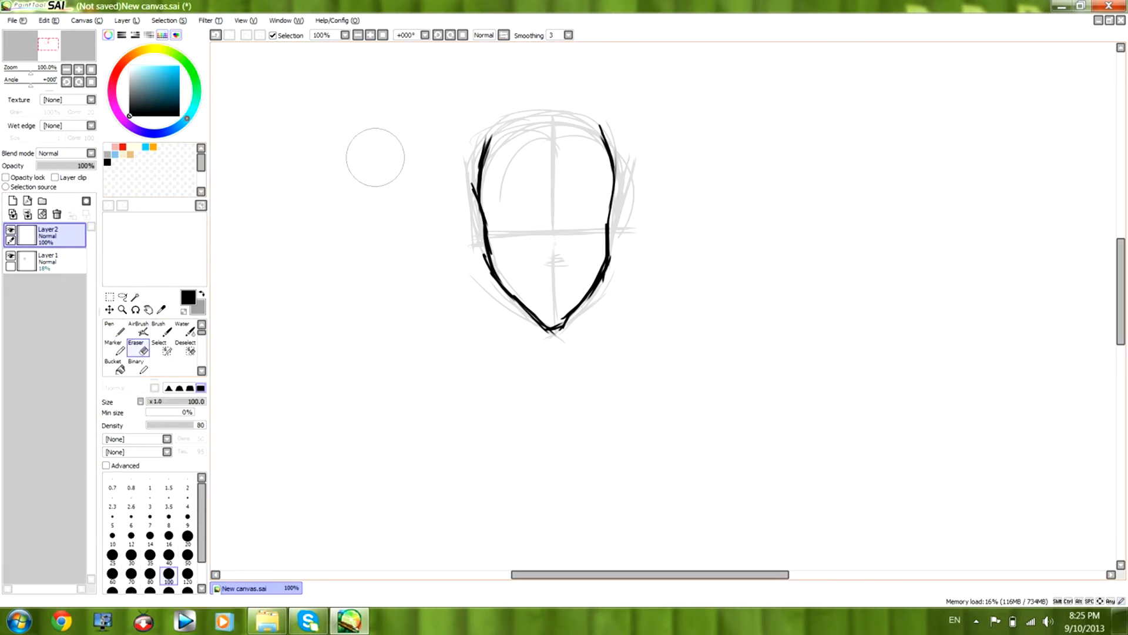
mouse_move(442, 201)
mouse_down()
mouse_move(445, 181)
mouse_move(461, 278)
mouse_up()
click(150, 518)
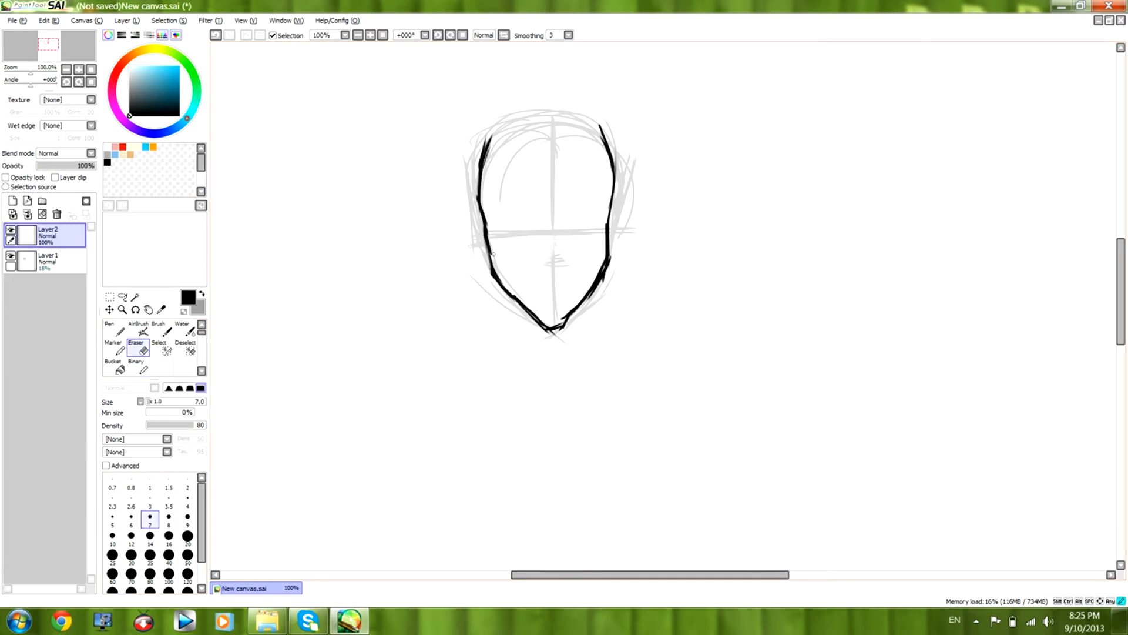
drag(483, 232, 491, 270)
click(161, 329)
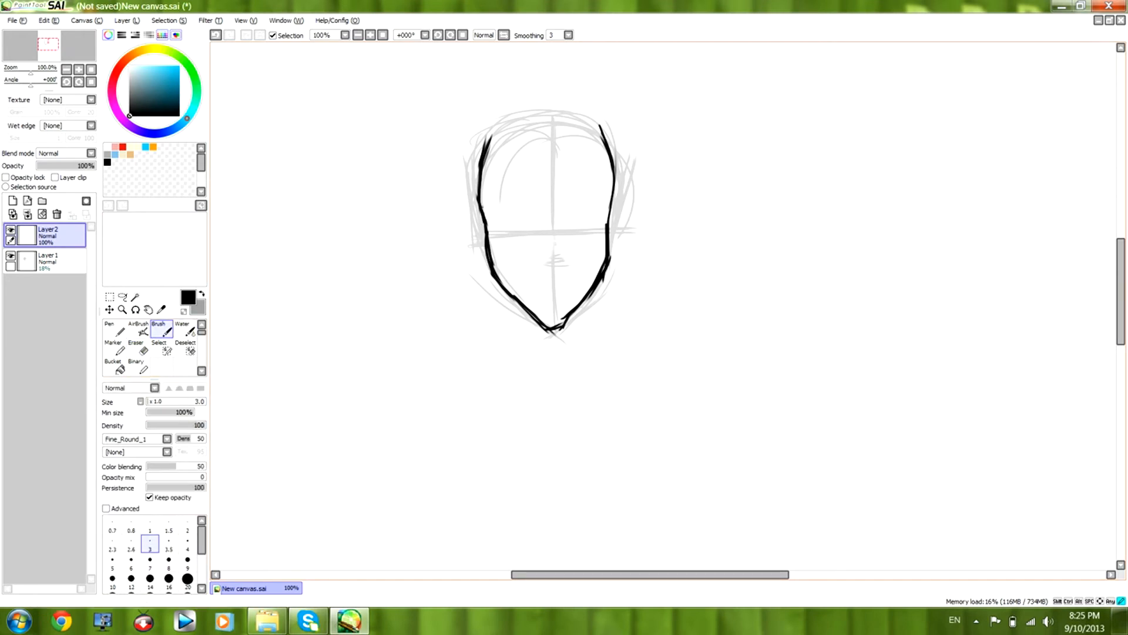
click(136, 347)
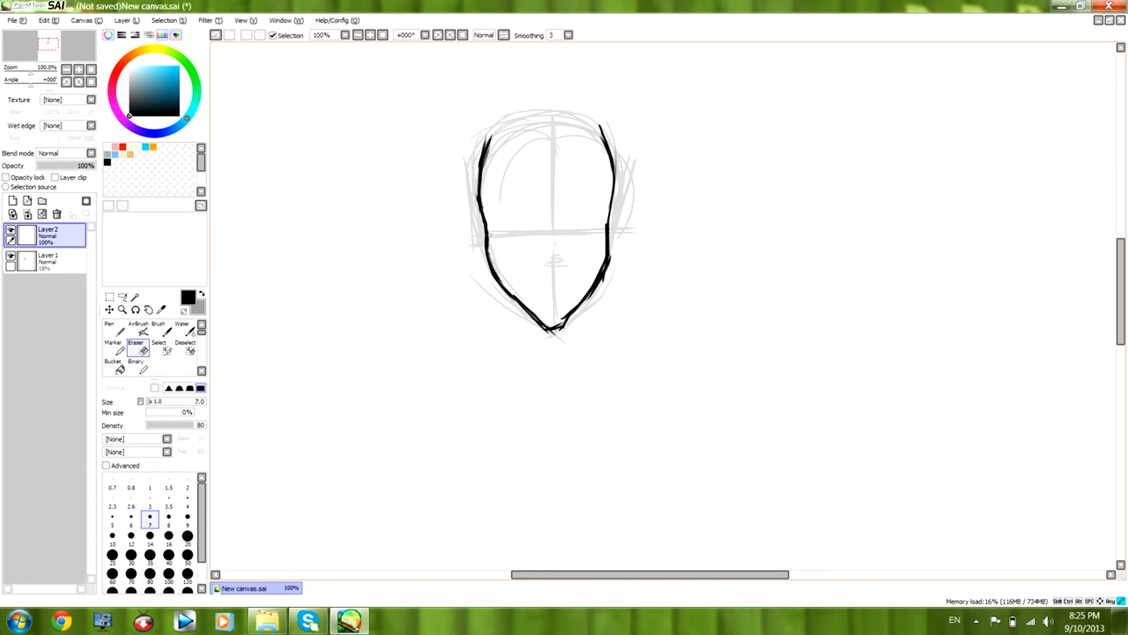
drag(493, 278, 529, 307)
click(162, 329)
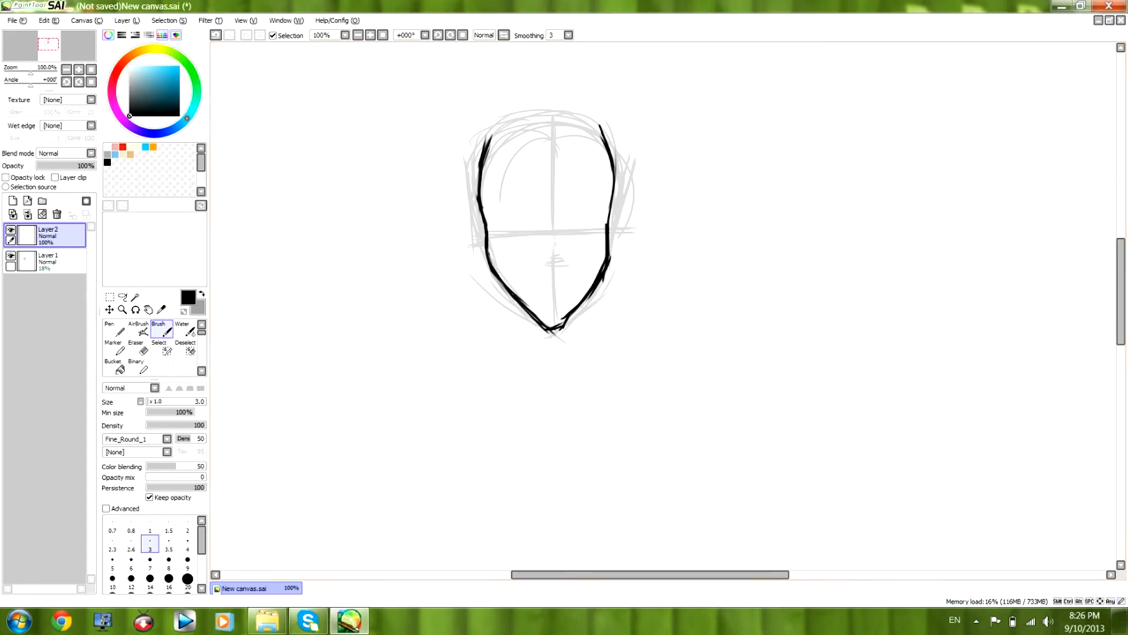
Erase rough edges along the chin, the right jaw and the upper ends of the face outline.
click(136, 349)
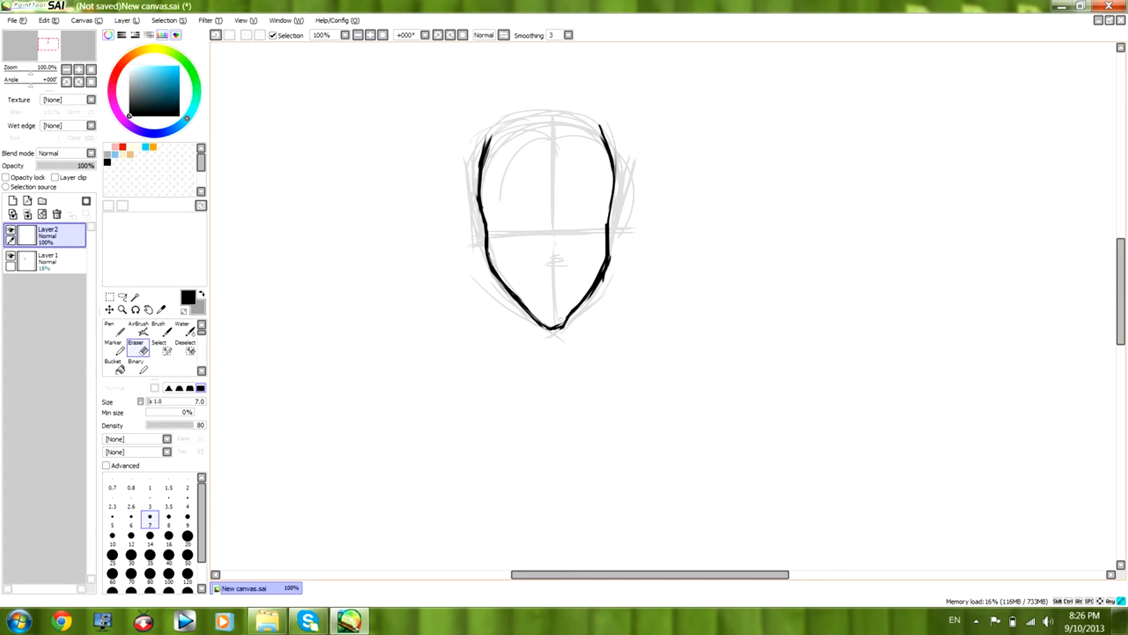
drag(608, 267, 600, 281)
drag(609, 258, 588, 298)
drag(471, 181, 487, 136)
drag(599, 120, 621, 151)
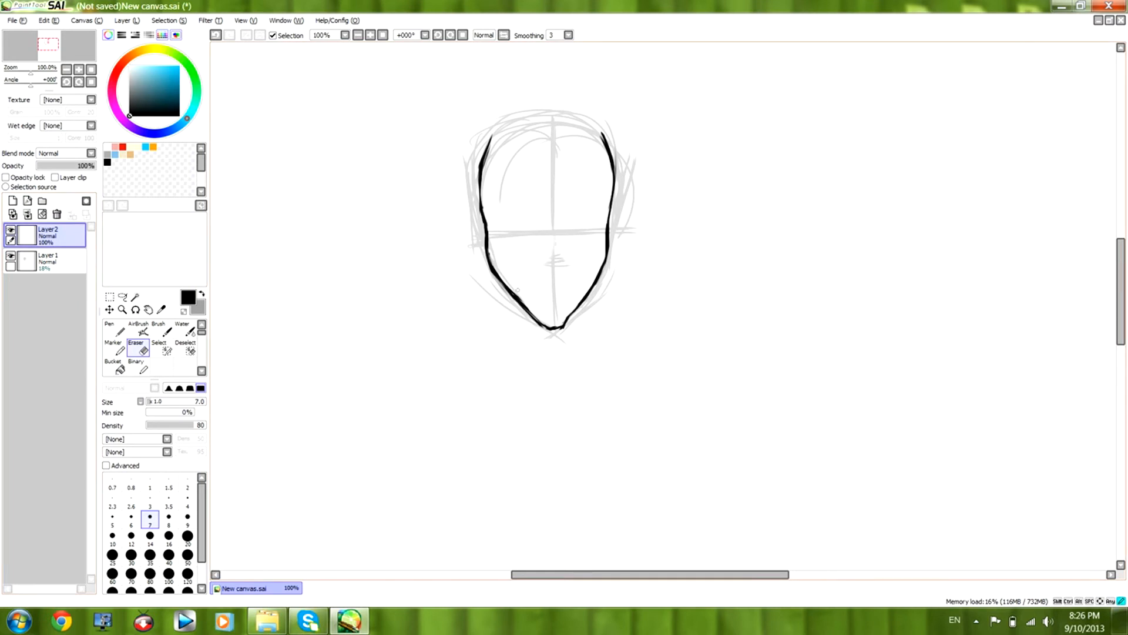
Sketch two oval eye guides along the horizontal eye line on Layer1 with the Brush.
key(b)
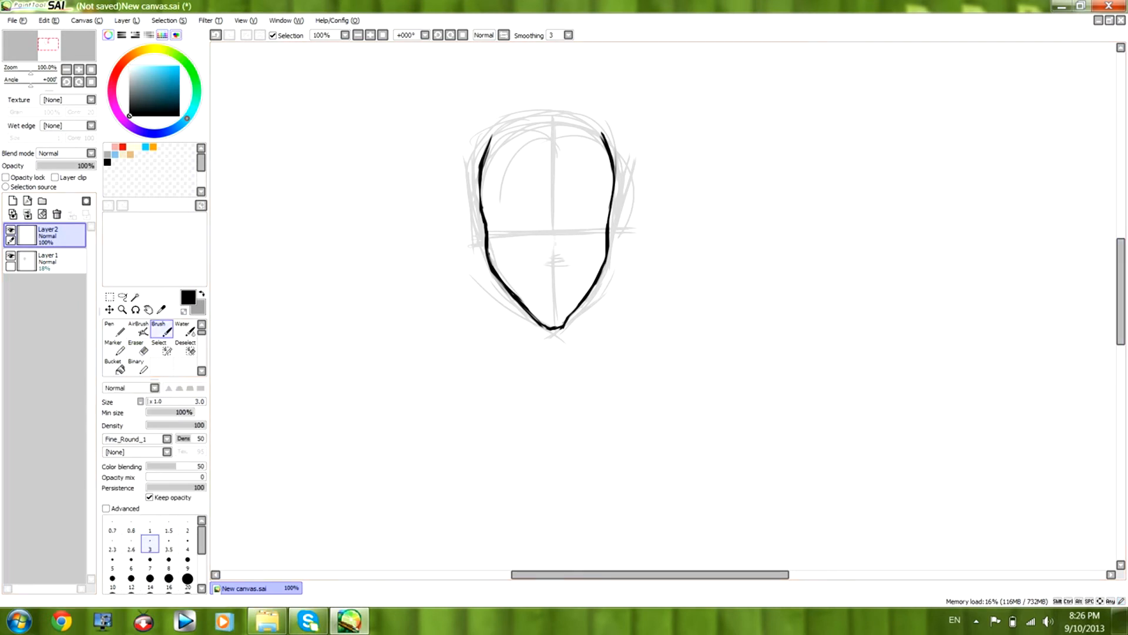
scroll(1092, 186, up, 2)
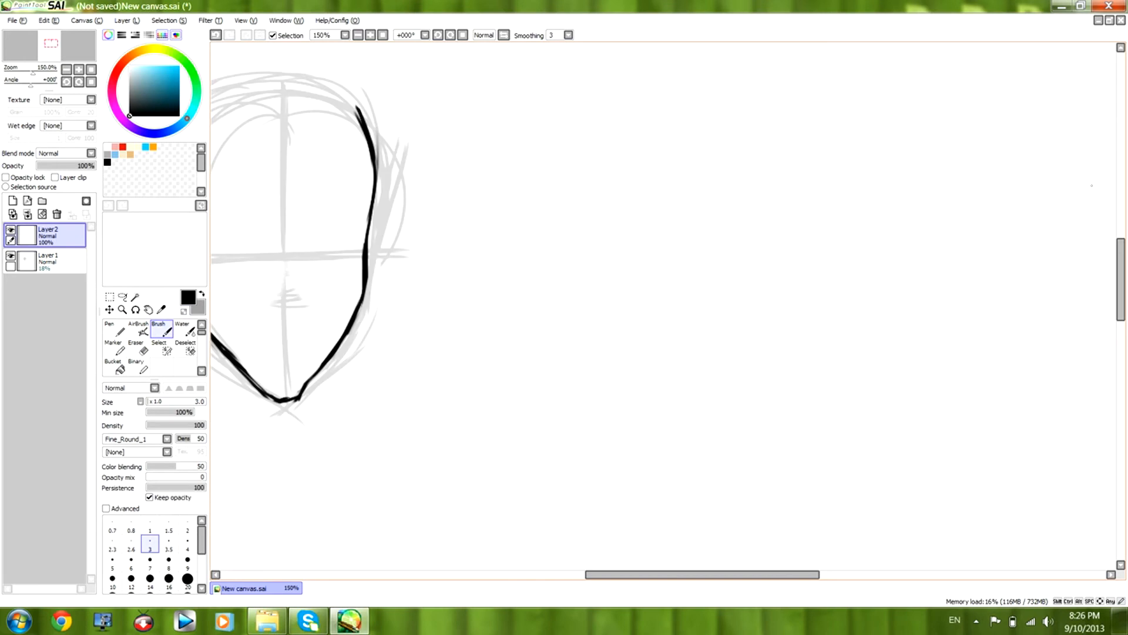
drag(682, 575, 624, 575)
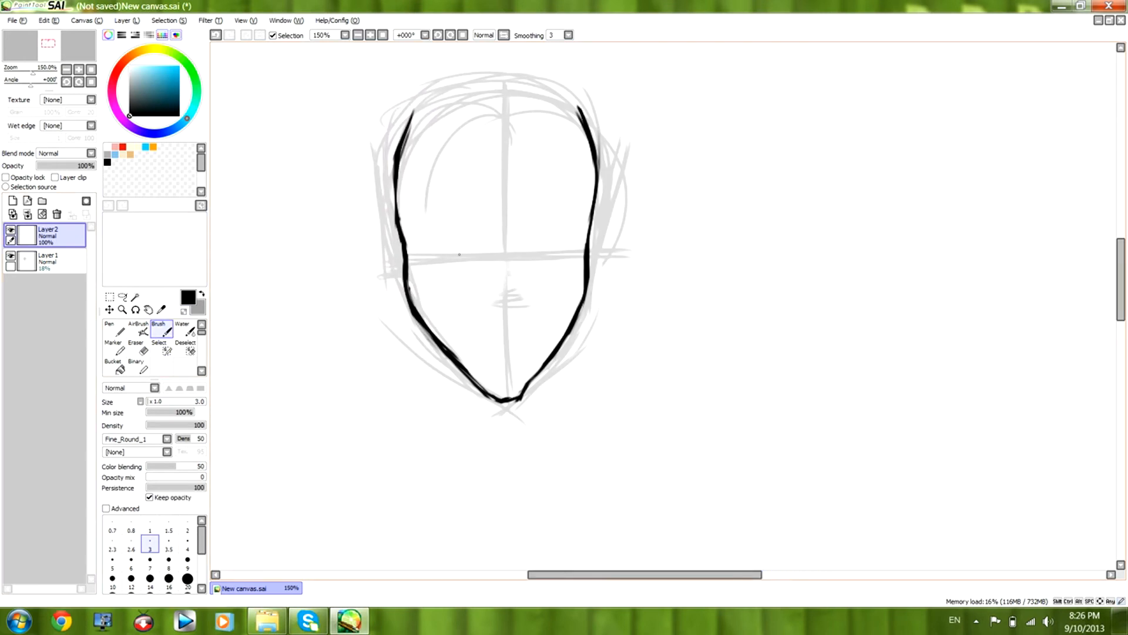
click(59, 262)
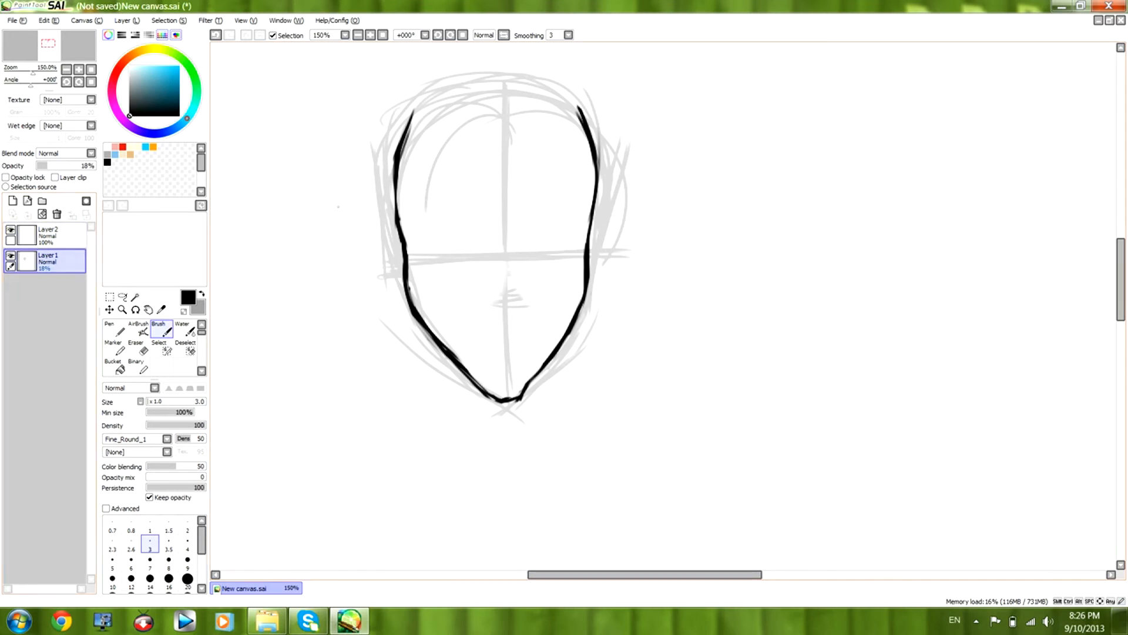
mouse_move(456, 237)
mouse_down()
mouse_move(434, 253)
mouse_move(469, 268)
mouse_move(438, 266)
mouse_move(471, 244)
mouse_move(552, 234)
mouse_move(551, 262)
mouse_up()
mouse_move(455, 238)
mouse_down()
mouse_move(436, 269)
mouse_move(479, 241)
mouse_move(543, 267)
mouse_move(564, 242)
mouse_up()
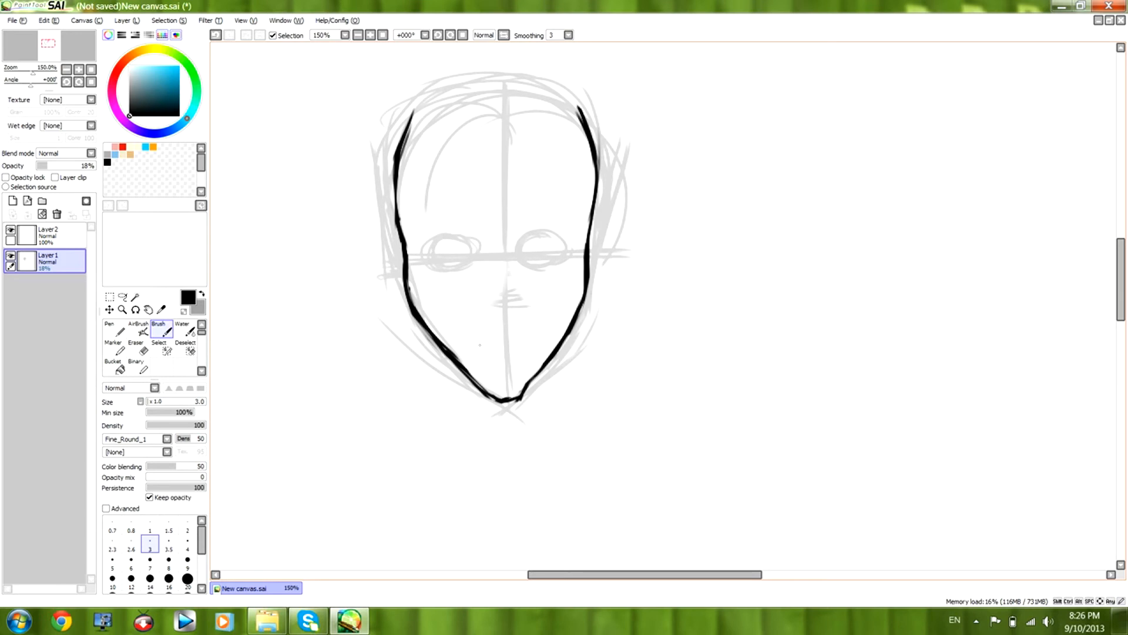
Sketch guides for the mouth, the nose base and both eyebrows on Layer1.
mouse_move(483, 349)
mouse_down()
mouse_move(528, 342)
mouse_move(506, 351)
mouse_up()
drag(507, 300, 513, 309)
drag(417, 223, 551, 212)
drag(532, 212, 568, 228)
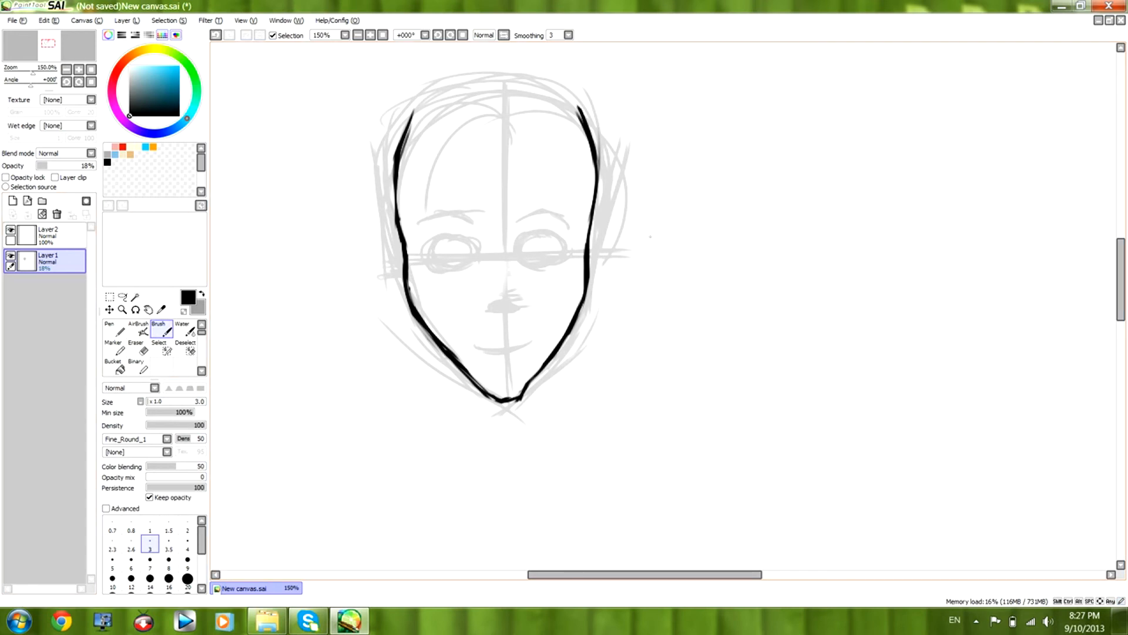
Outline both almond-shaped eyes on Layer2 over the oval guides.
click(47, 234)
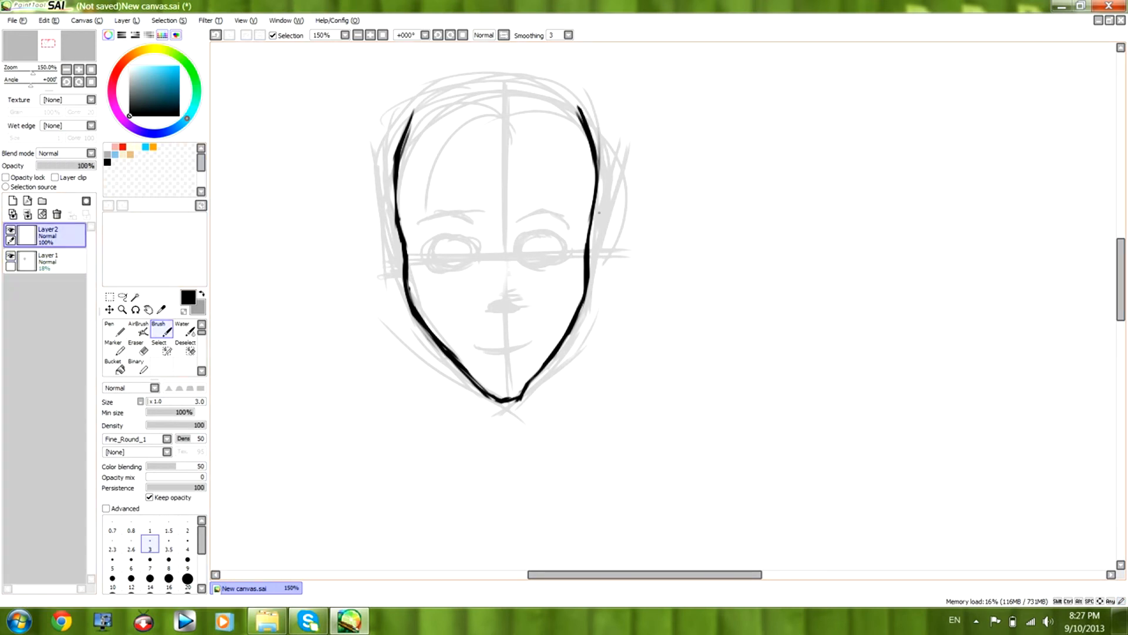
mouse_move(517, 246)
mouse_down()
mouse_move(552, 235)
mouse_move(568, 247)
mouse_move(519, 250)
mouse_move(568, 253)
mouse_move(542, 259)
mouse_move(558, 254)
mouse_up()
mouse_move(429, 245)
mouse_down()
mouse_move(461, 236)
mouse_move(479, 250)
mouse_move(427, 248)
mouse_move(443, 261)
mouse_move(476, 255)
mouse_up()
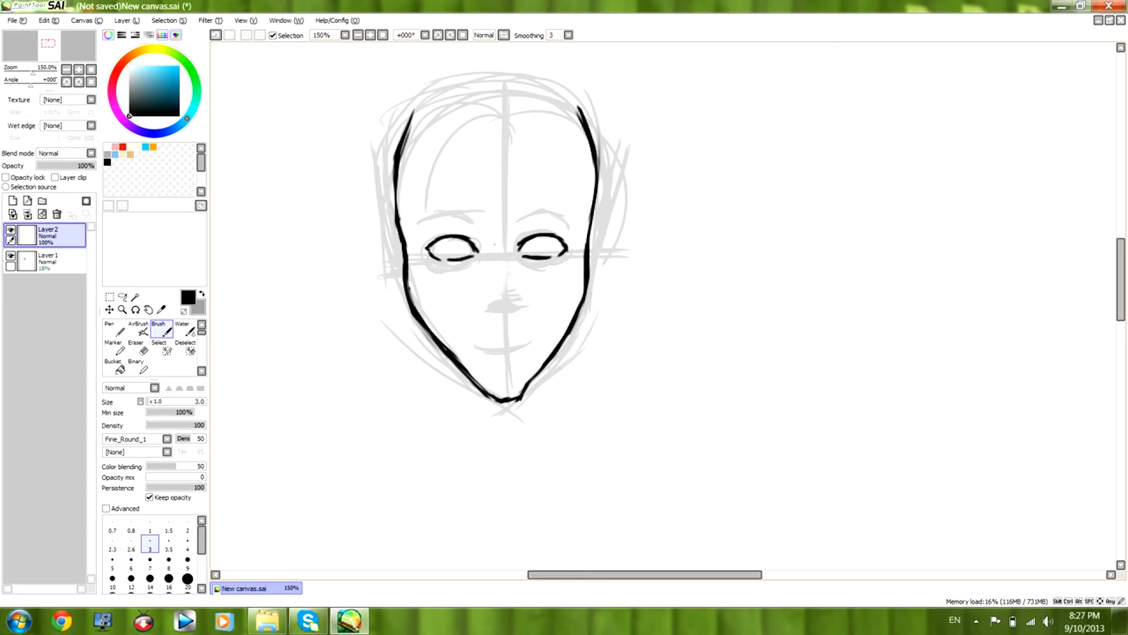
Draw the irises and pupils inside both eyes on Layer2.
mouse_move(450, 236)
mouse_down()
mouse_move(446, 250)
mouse_move(461, 254)
mouse_move(460, 238)
mouse_up()
mouse_move(535, 237)
mouse_down()
mouse_move(532, 250)
mouse_move(550, 250)
mouse_up()
drag(454, 241, 457, 247)
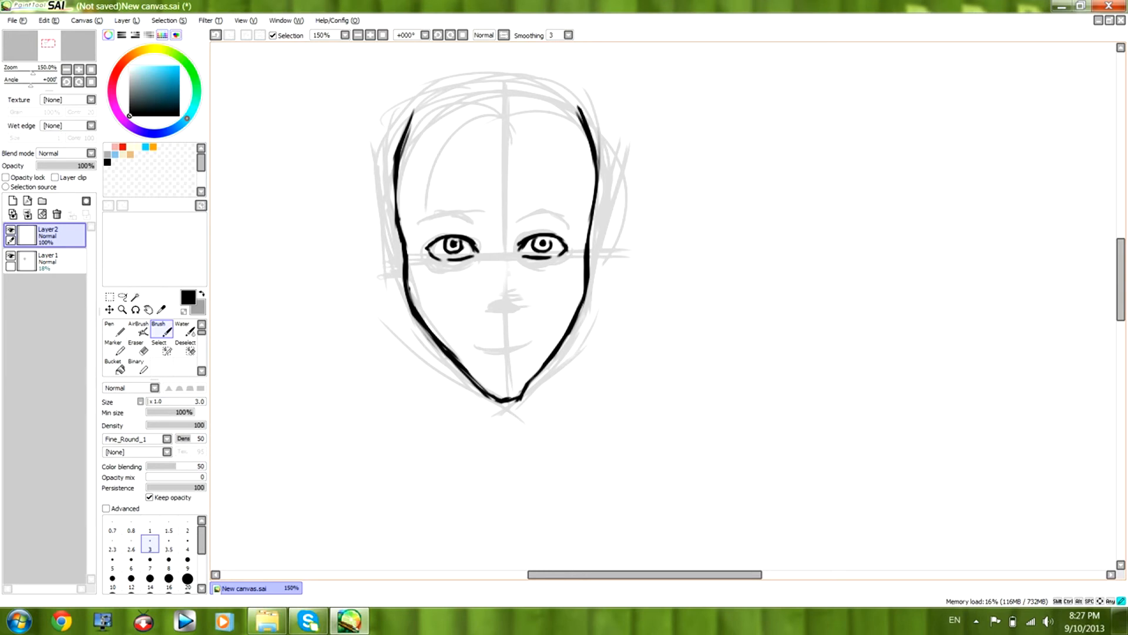
Add the eyelid creases and draw both eyebrows over their guides on Layer2.
mouse_move(471, 231)
mouse_down()
mouse_move(477, 243)
mouse_move(523, 230)
mouse_up()
mouse_move(427, 235)
mouse_down()
mouse_move(433, 244)
mouse_move(481, 212)
mouse_move(563, 219)
mouse_up()
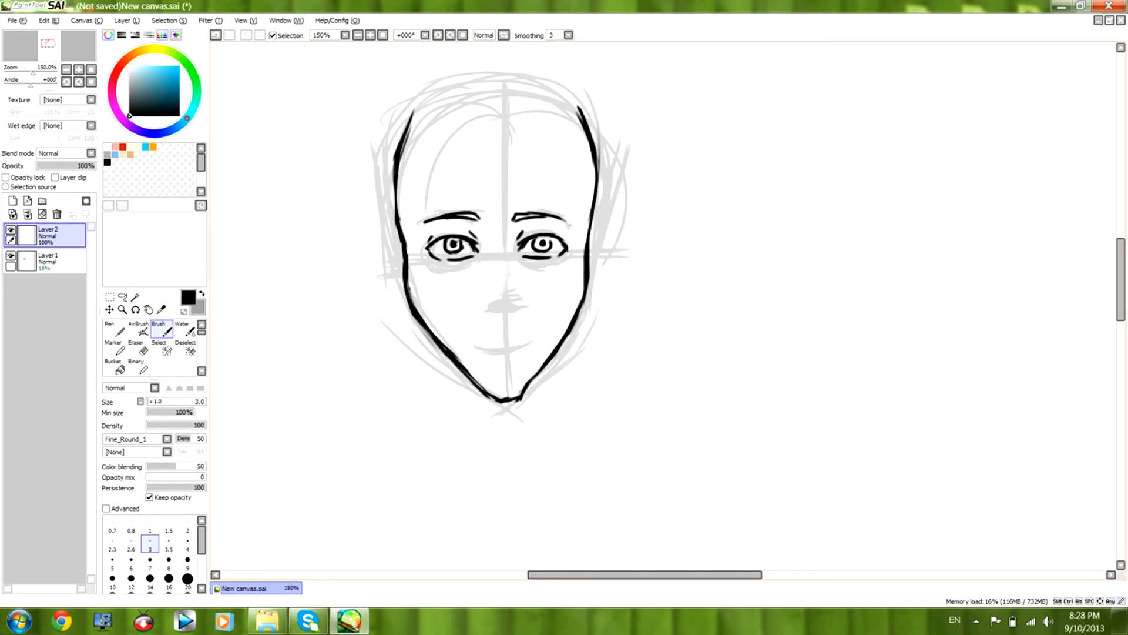
key(e)
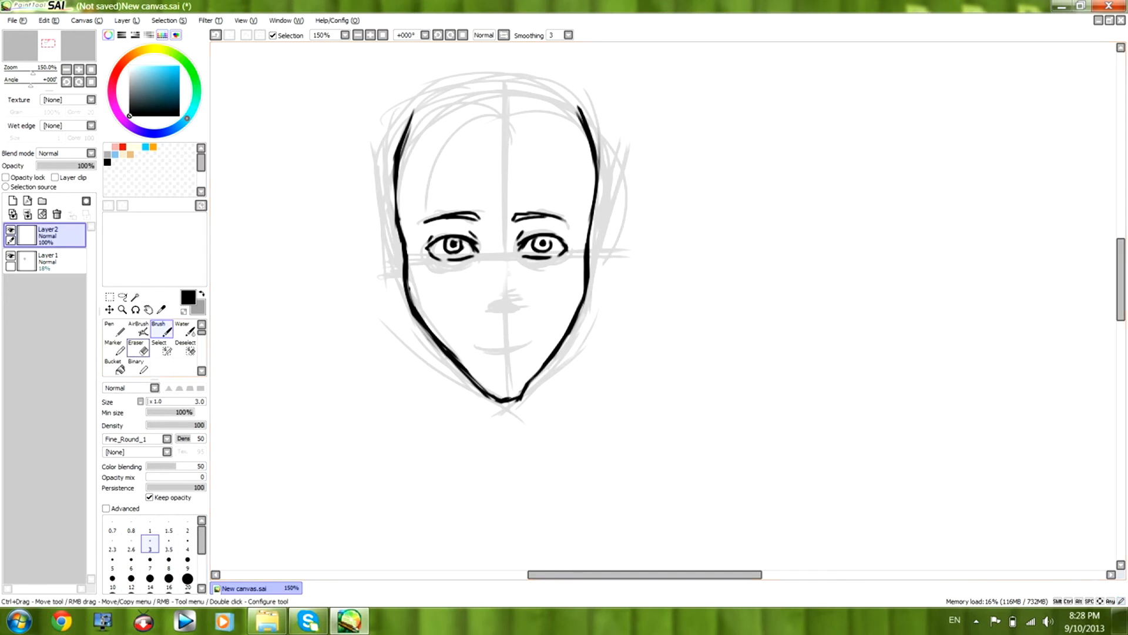
Erase the inner end of the eyebrow above the right-hand eye and redraw it on Layer2.
drag(519, 215, 512, 220)
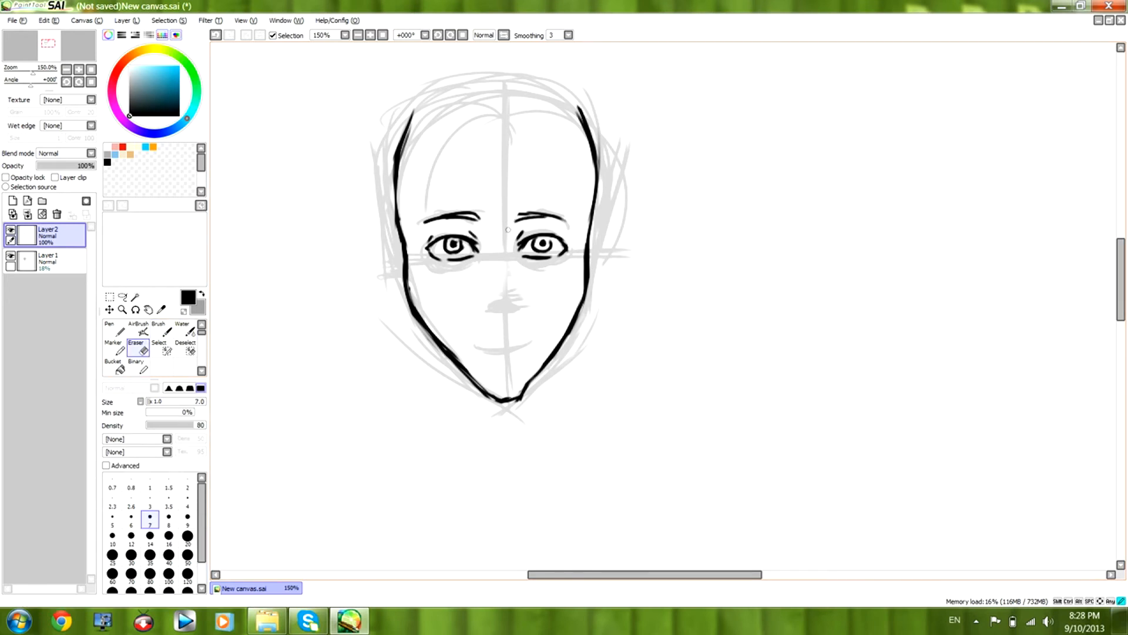
click(162, 329)
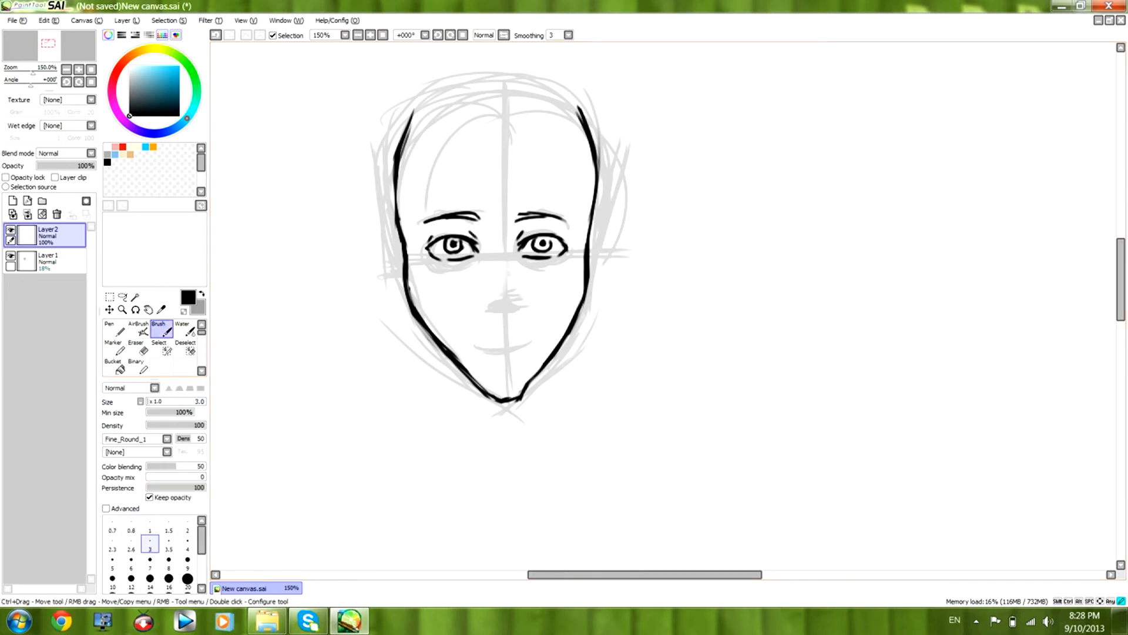
mouse_move(516, 216)
mouse_down()
mouse_move(526, 213)
mouse_move(514, 221)
mouse_up()
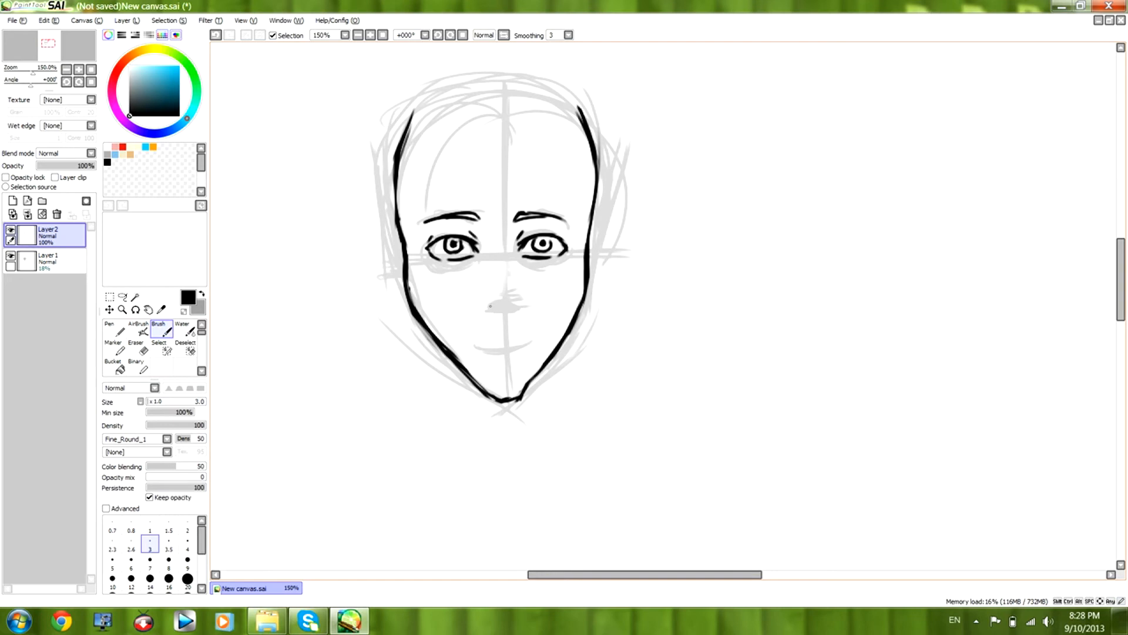
Draw both nostrils over the nose guide and short nose-bridge lines beside the inner eye corners on Layer2.
drag(483, 302, 520, 300)
drag(519, 300, 527, 298)
mouse_move(507, 228)
mouse_down()
mouse_move(506, 241)
mouse_move(486, 235)
mouse_move(516, 233)
mouse_up()
Draw the mouth line over its guide with a gap in the middle and thin it with the Eraser.
drag(1121, 270, 1120, 278)
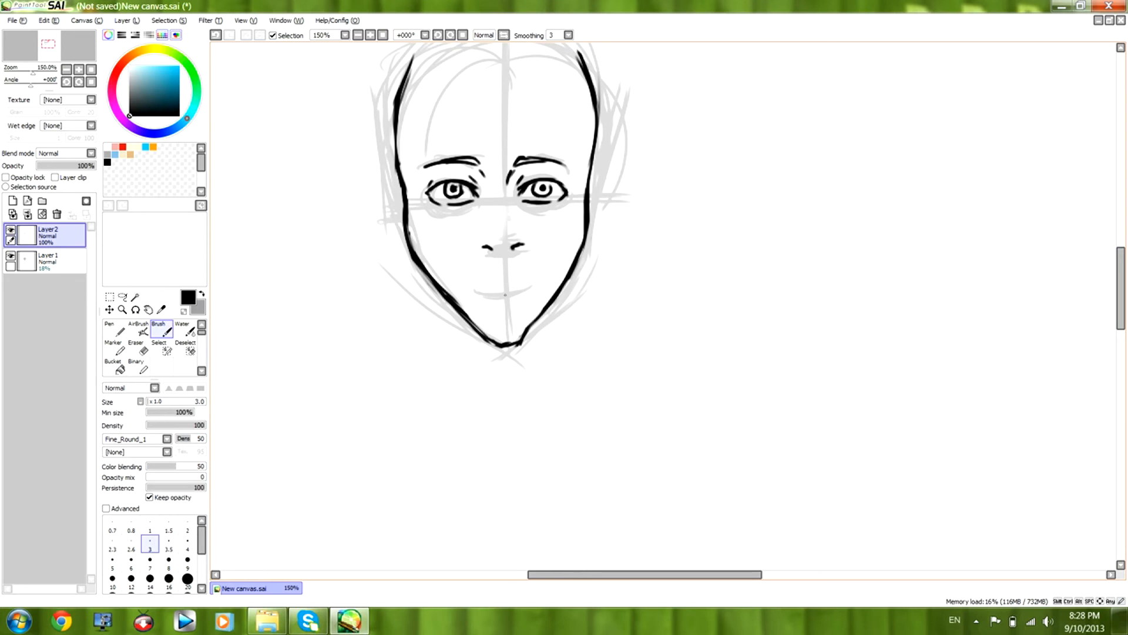
mouse_move(507, 292)
mouse_down()
mouse_move(533, 287)
mouse_move(500, 290)
mouse_up()
click(139, 349)
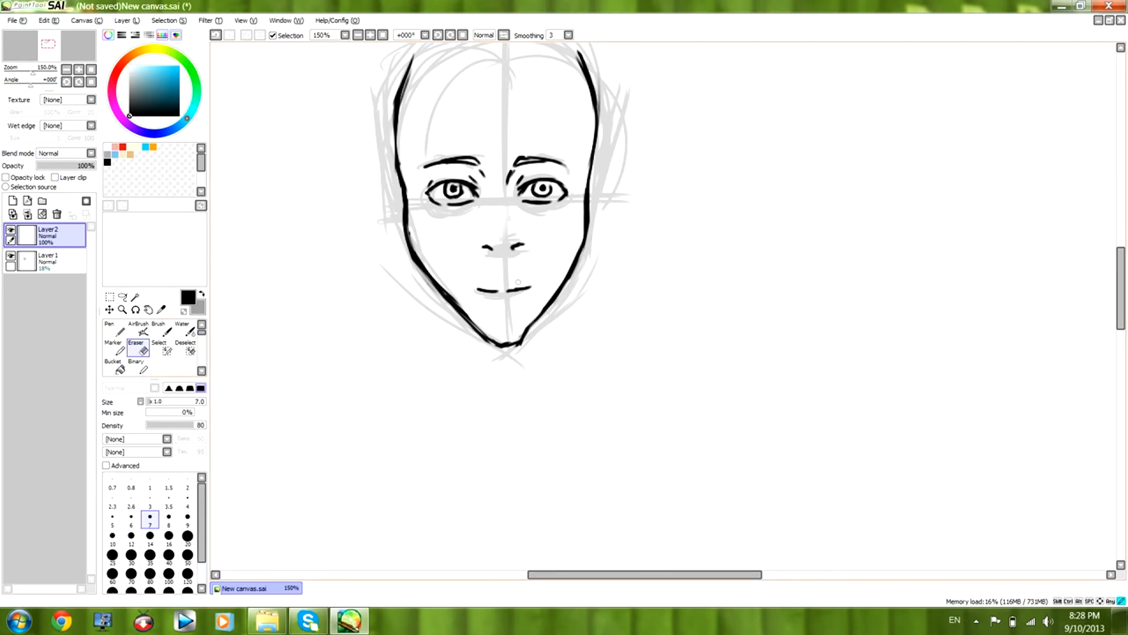
drag(513, 285, 481, 288)
drag(520, 285, 535, 285)
key(b)
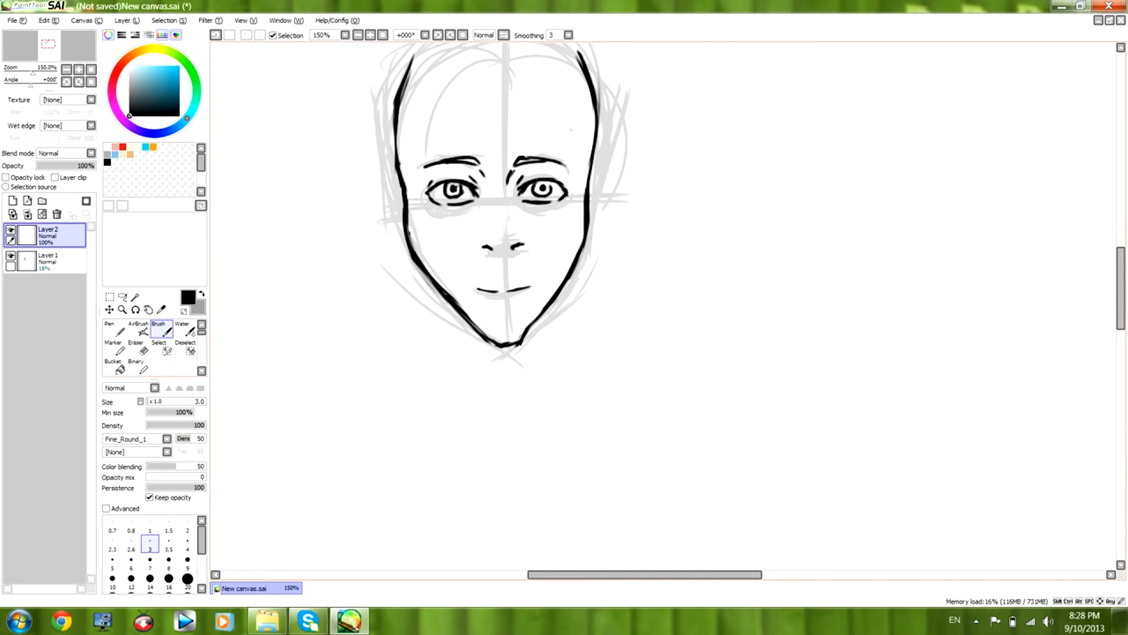
Draw both neck lines down from the jaw on Layer2, and check the drawing with the Layer1 guides temporarily hidden.
mouse_move(1121, 276)
mouse_down()
mouse_move(1120, 265)
mouse_move(1120, 275)
mouse_up()
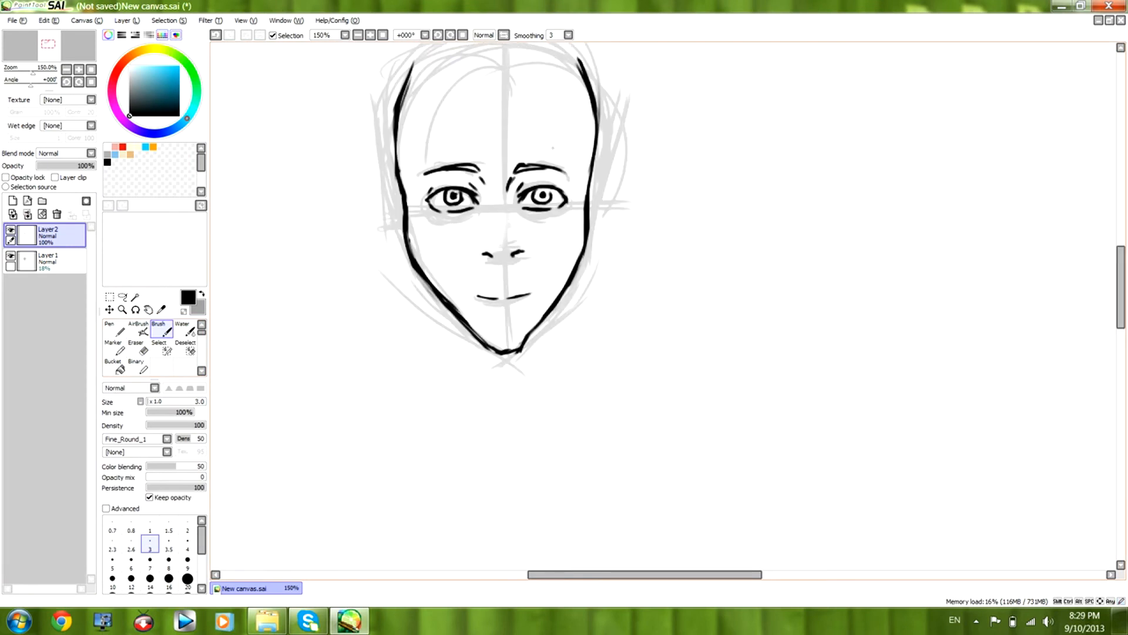
drag(439, 298, 445, 362)
drag(551, 311, 555, 364)
drag(1121, 267, 1121, 257)
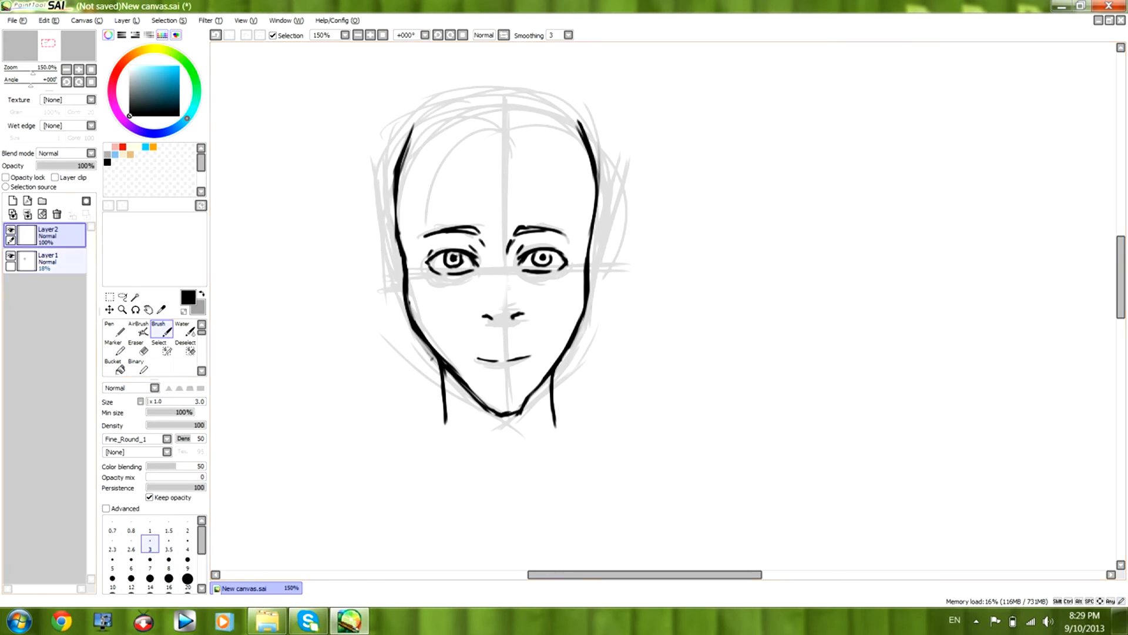
click(10, 256)
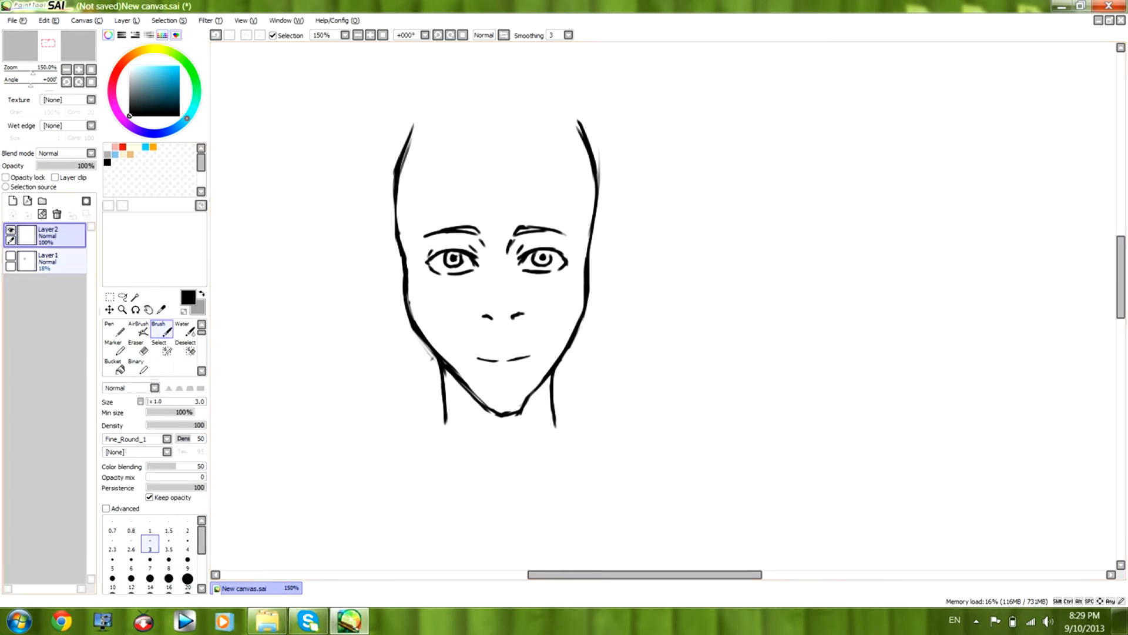
click(10, 256)
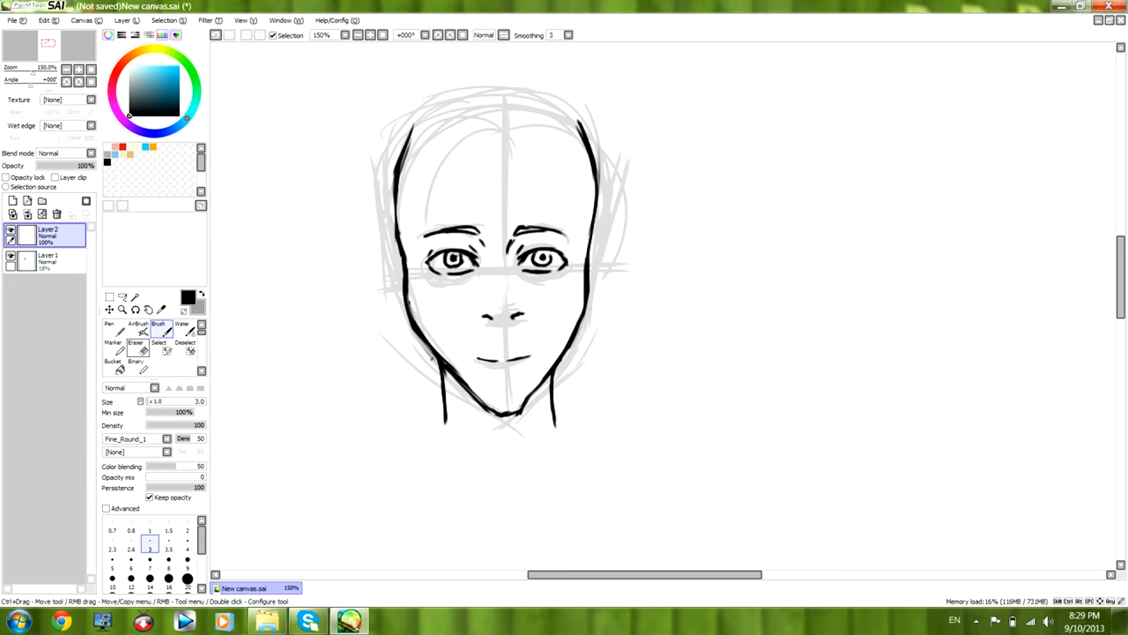
Erase the guides on Layer1 with a size 35 Eraser, including the whole inked face on Layer2.
key(e)
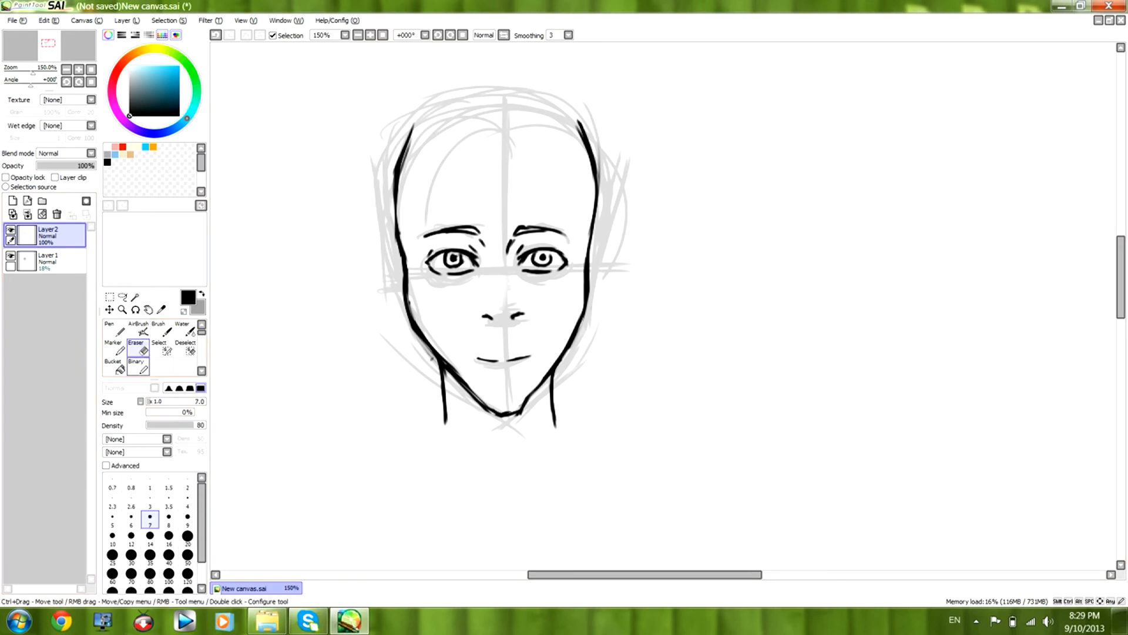
click(59, 261)
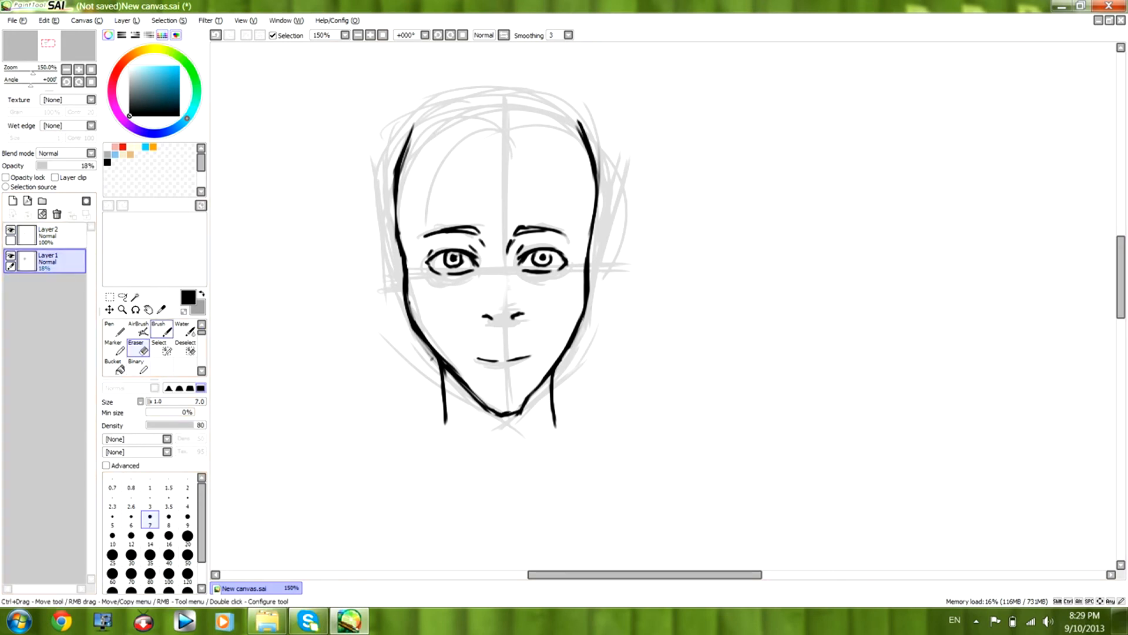
click(150, 554)
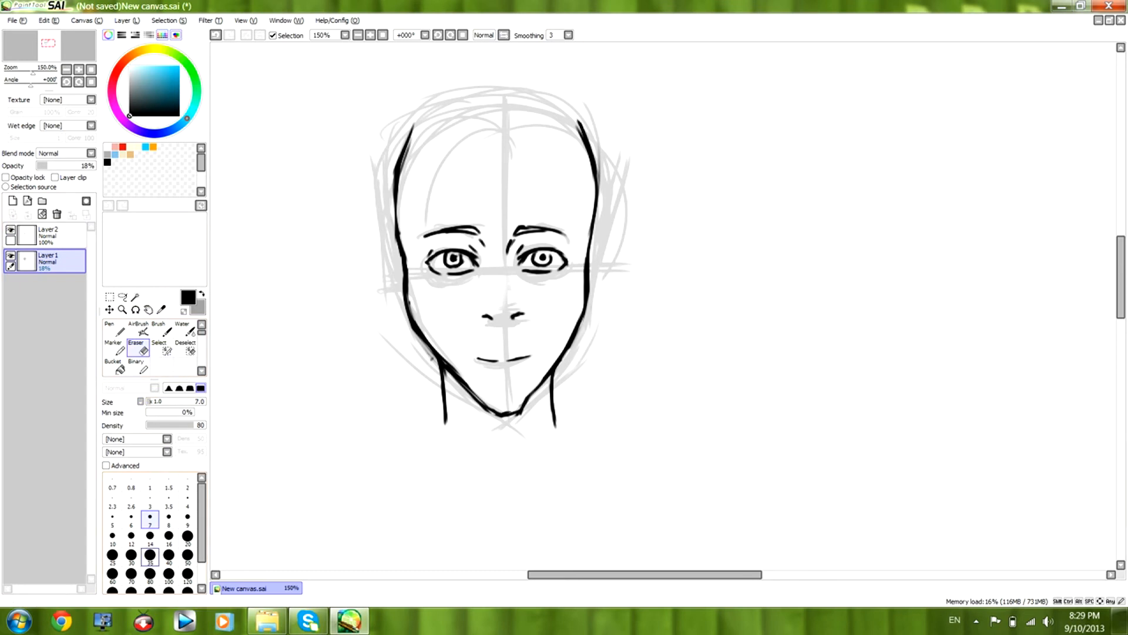
mouse_move(408, 86)
mouse_down()
mouse_move(363, 150)
mouse_move(446, 120)
mouse_move(428, 187)
mouse_move(337, 289)
mouse_move(369, 307)
mouse_move(416, 304)
mouse_move(625, 186)
mouse_move(533, 301)
mouse_move(569, 299)
mouse_move(410, 475)
mouse_move(572, 372)
mouse_up()
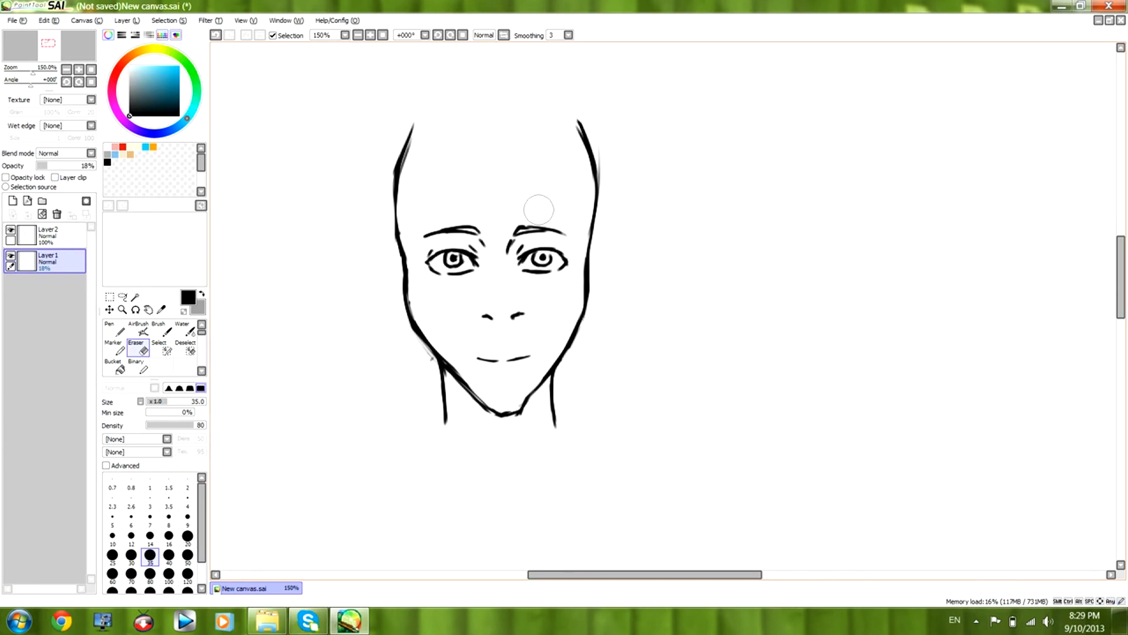
click(53, 233)
drag(413, 120, 395, 234)
mouse_move(320, 281)
mouse_down()
mouse_move(355, 340)
mouse_move(546, 282)
mouse_move(429, 468)
mouse_move(642, 376)
mouse_move(472, 245)
mouse_move(496, 268)
mouse_move(547, 109)
mouse_move(358, 242)
mouse_up()
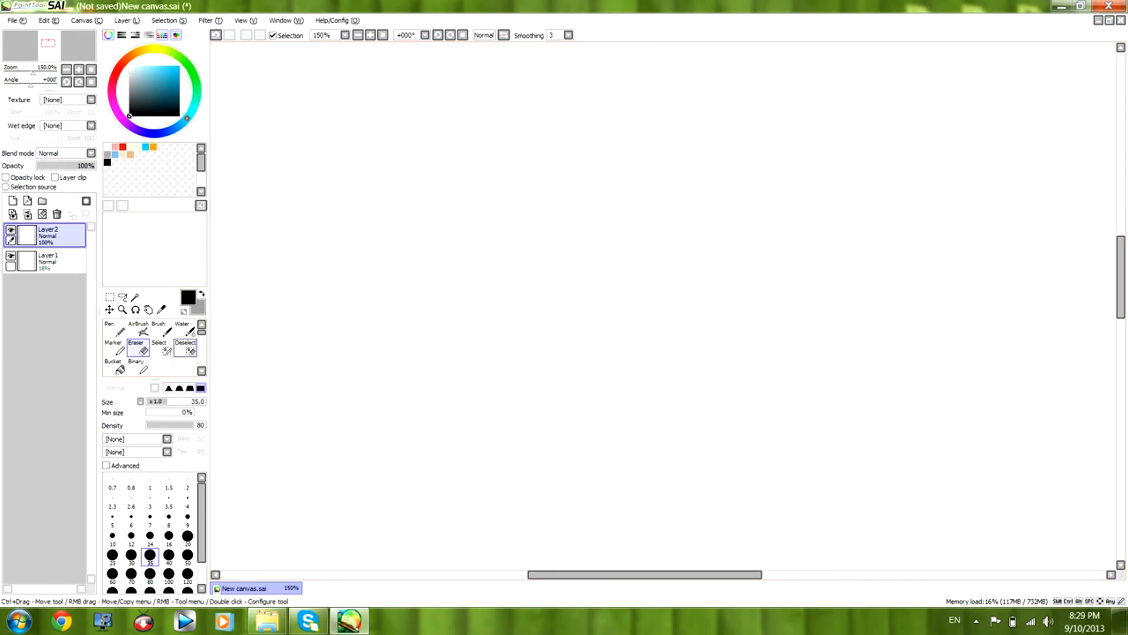
Sketch the forehead, face front and jawline of a left-facing profile head on Layer1 with the Brush.
click(159, 329)
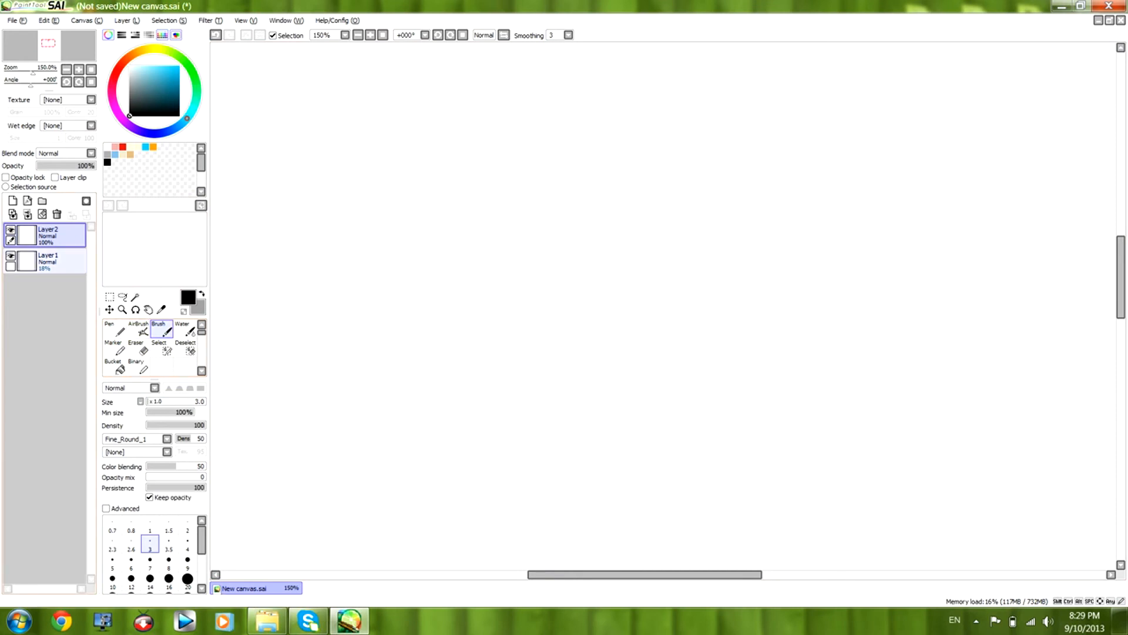
click(62, 262)
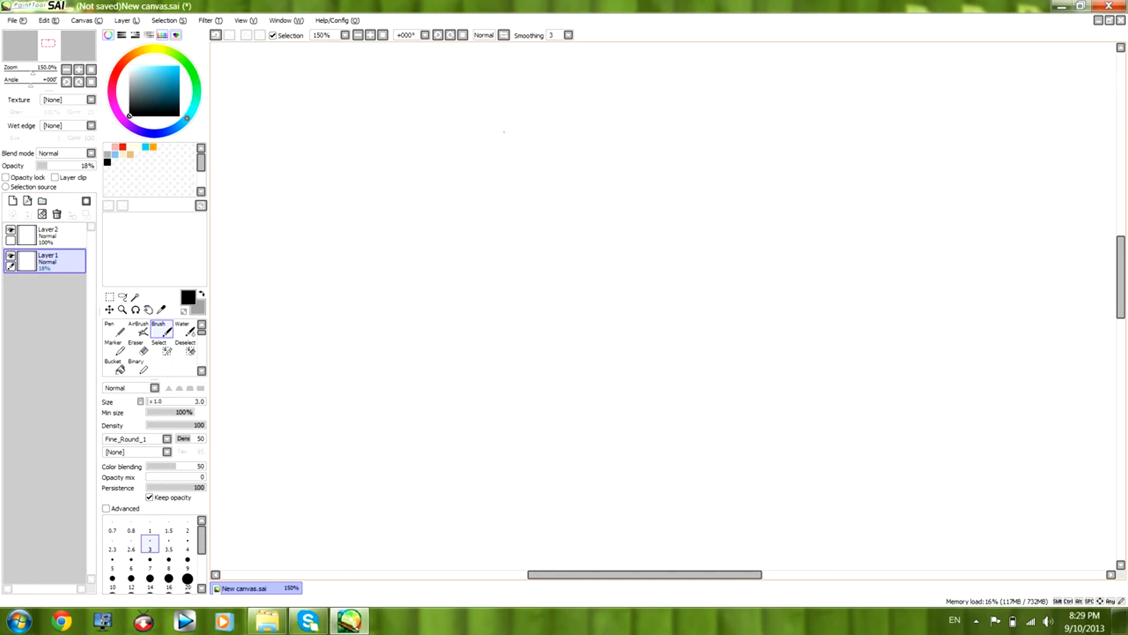
mouse_move(562, 111)
mouse_down()
mouse_move(486, 190)
mouse_move(481, 235)
mouse_up()
drag(487, 171, 481, 293)
drag(480, 215, 501, 338)
mouse_move(481, 260)
mouse_down()
mouse_move(501, 340)
mouse_move(573, 281)
mouse_up()
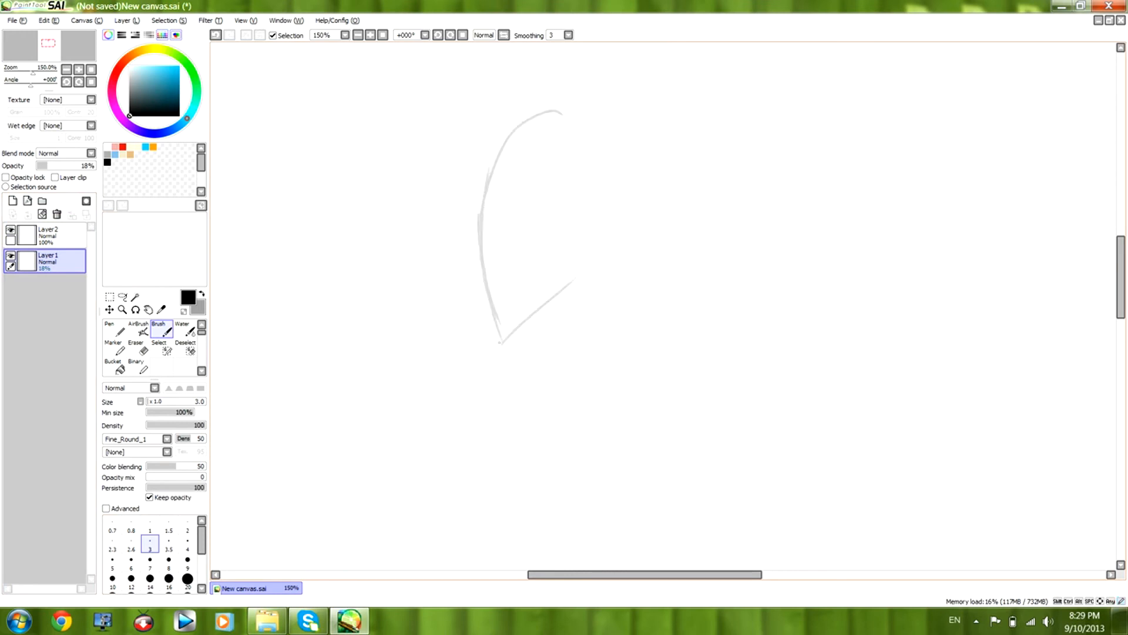
drag(561, 110, 483, 231)
mouse_move(481, 163)
mouse_down()
mouse_move(500, 315)
mouse_move(582, 262)
mouse_up()
drag(504, 339, 591, 256)
Sketch the crown and the rounded back of the skull down to the jawline on Layer1.
mouse_move(610, 125)
mouse_down()
mouse_move(552, 106)
mouse_move(622, 147)
mouse_up()
drag(600, 122, 619, 193)
drag(620, 138, 607, 231)
mouse_move(642, 172)
mouse_down()
mouse_move(639, 209)
mouse_move(588, 257)
mouse_up()
drag(635, 216, 574, 263)
drag(621, 147, 642, 185)
mouse_move(621, 144)
mouse_down()
mouse_move(637, 169)
mouse_move(575, 116)
mouse_up()
drag(523, 120, 490, 169)
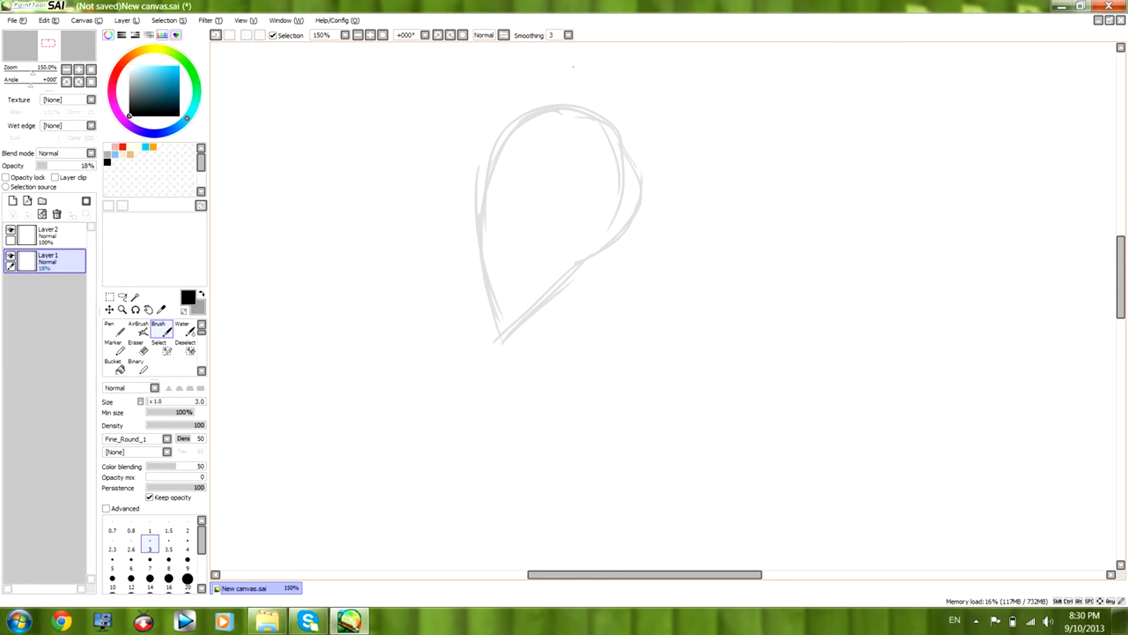
Sketch the cranium circle inside the profile head on Layer1.
drag(564, 104, 535, 105)
drag(520, 153, 544, 229)
drag(540, 98, 552, 252)
drag(490, 202, 585, 259)
drag(491, 225, 623, 197)
mouse_move(608, 127)
mouse_down()
mouse_move(585, 262)
mouse_move(576, 251)
mouse_up()
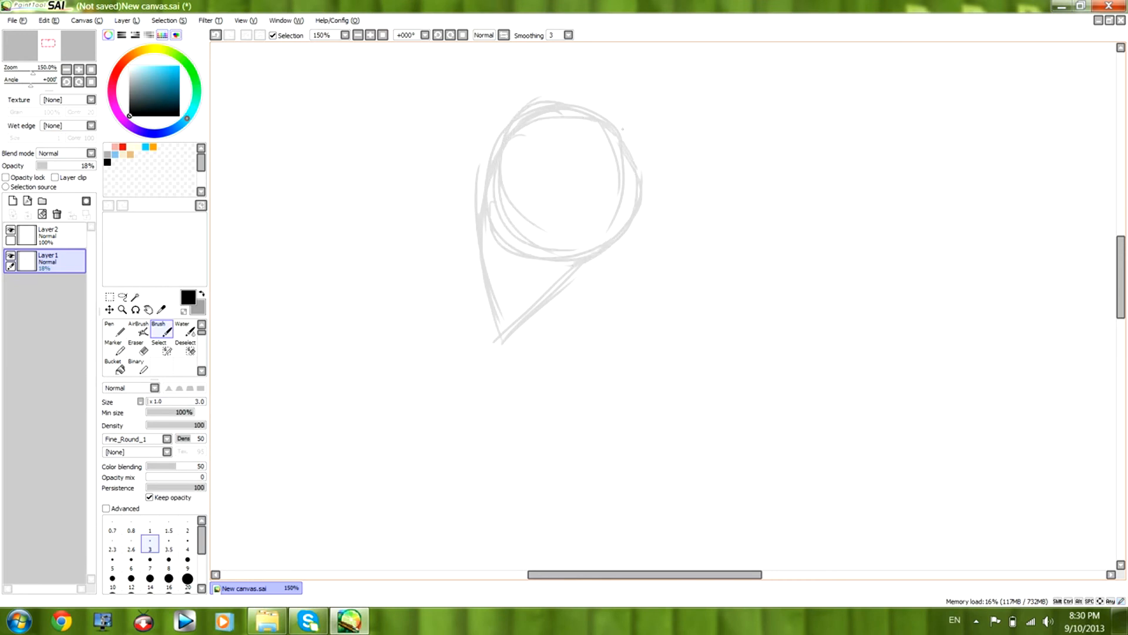
Sketch a horizontal eye-level guide across the profile head and reinforce the face front and jaw guides.
mouse_move(498, 306)
mouse_down()
mouse_move(491, 224)
mouse_move(493, 319)
mouse_up()
drag(573, 269, 540, 301)
drag(513, 206, 600, 198)
drag(479, 205, 656, 201)
drag(516, 208, 620, 198)
mouse_move(551, 105)
mouse_down()
mouse_move(521, 115)
mouse_move(492, 167)
mouse_up()
drag(490, 220, 498, 309)
mouse_move(543, 205)
mouse_down()
mouse_move(610, 205)
mouse_move(582, 207)
mouse_up()
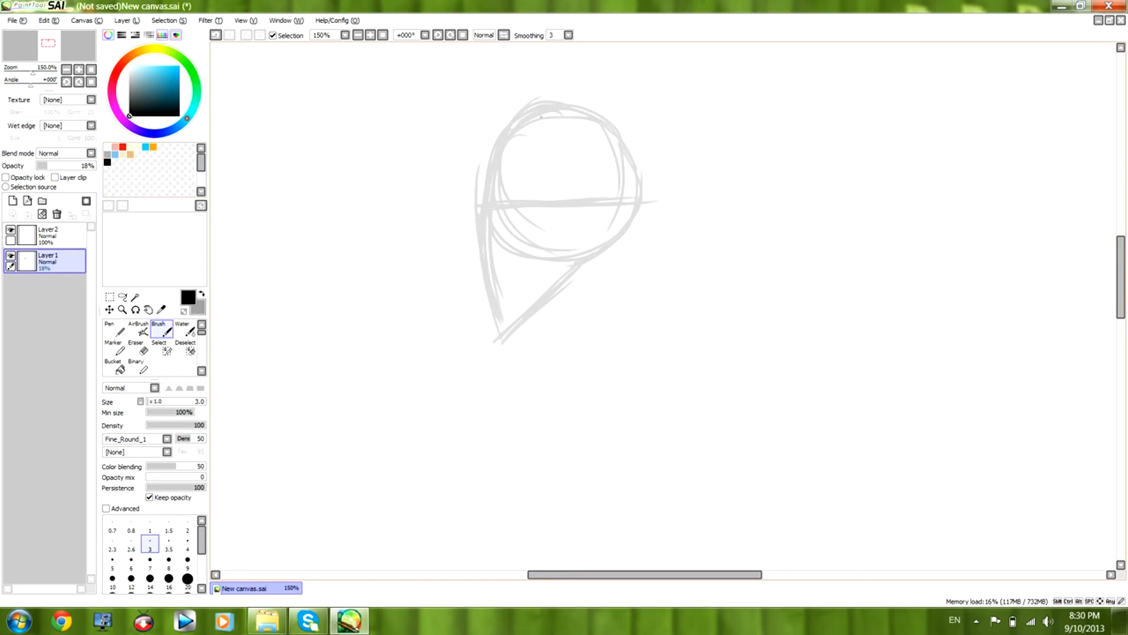
Sketch the ear guide just below the eye line near the middle of the profile head on Layer1.
drag(482, 216, 499, 336)
drag(561, 201, 580, 199)
drag(587, 207, 570, 245)
drag(569, 196, 588, 197)
drag(587, 229, 578, 240)
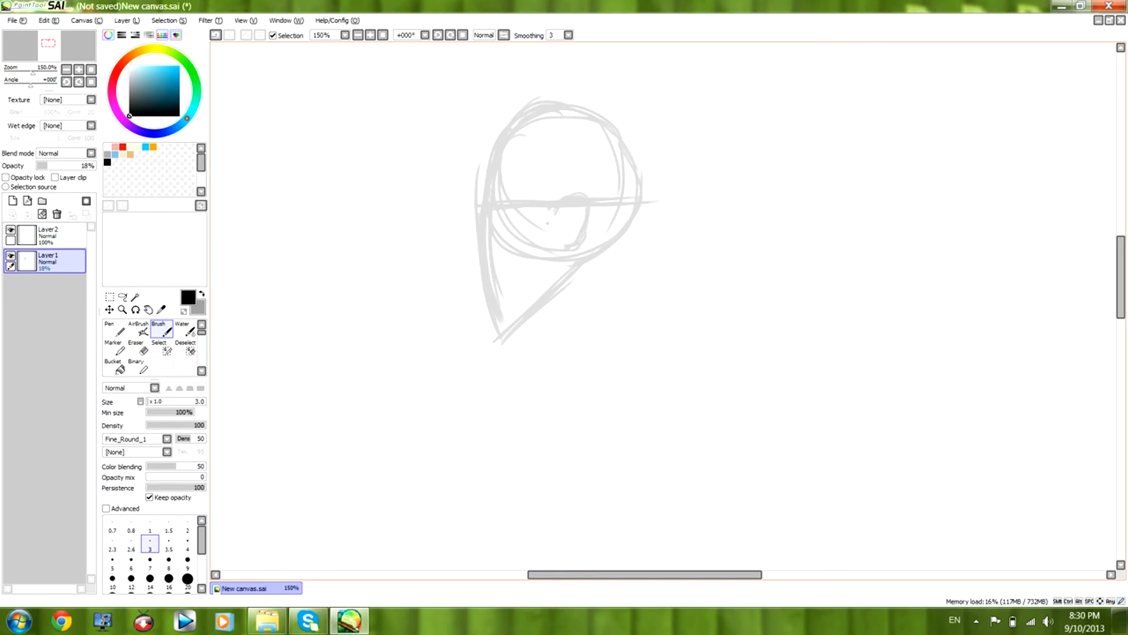
drag(573, 191, 587, 198)
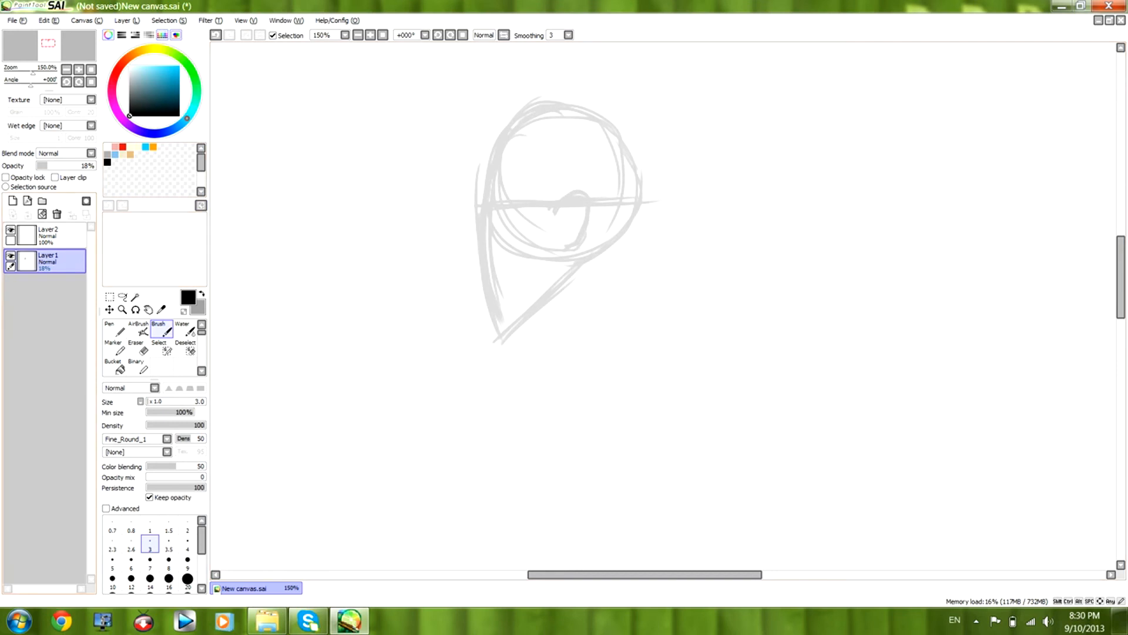
Ink the brow and the pointed nose of the profile on Layer2.
click(53, 235)
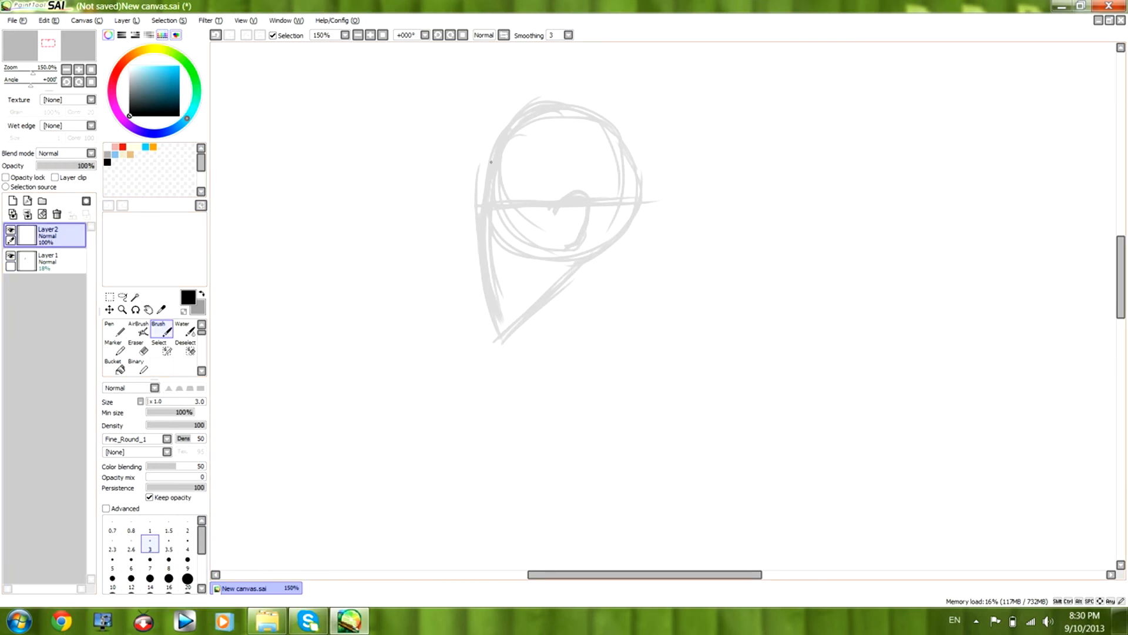
mouse_move(484, 162)
mouse_down()
mouse_move(484, 211)
mouse_move(463, 241)
mouse_move(480, 252)
mouse_up()
drag(484, 192, 490, 211)
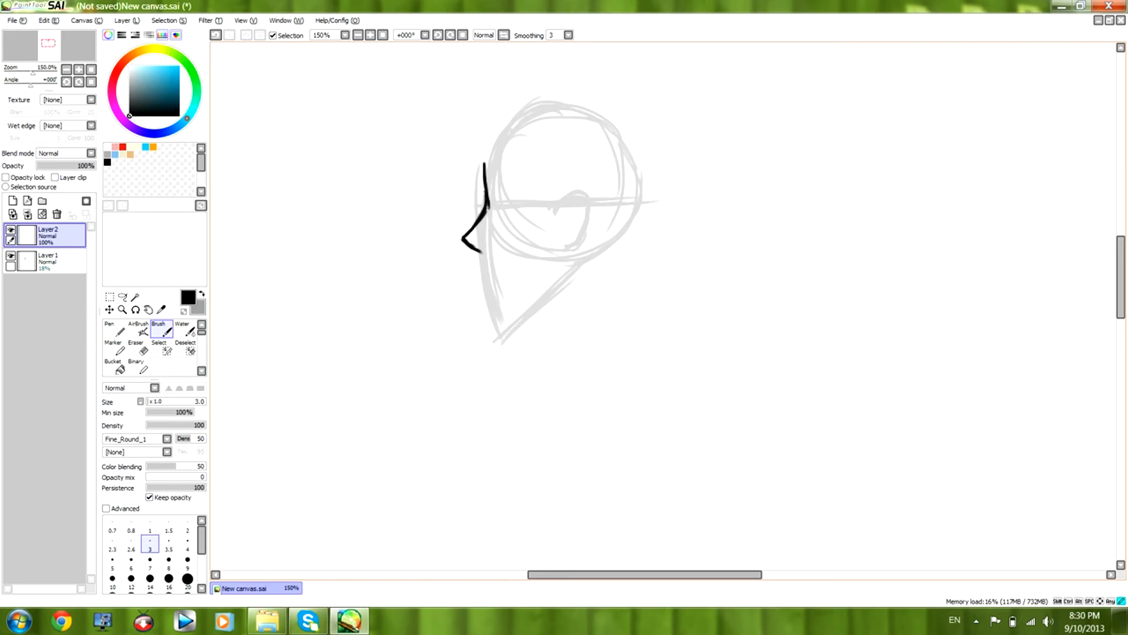
Erase the line above the nose bridge with a size 3 Eraser and redraw it as a forehead sloping back.
key(e)
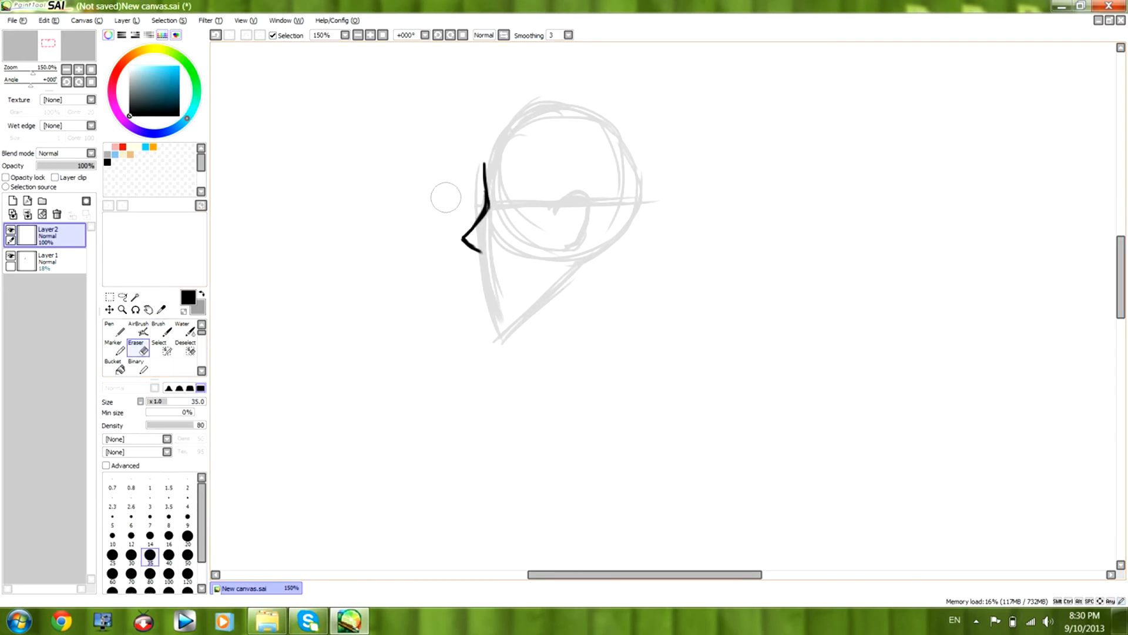
click(131, 500)
click(150, 500)
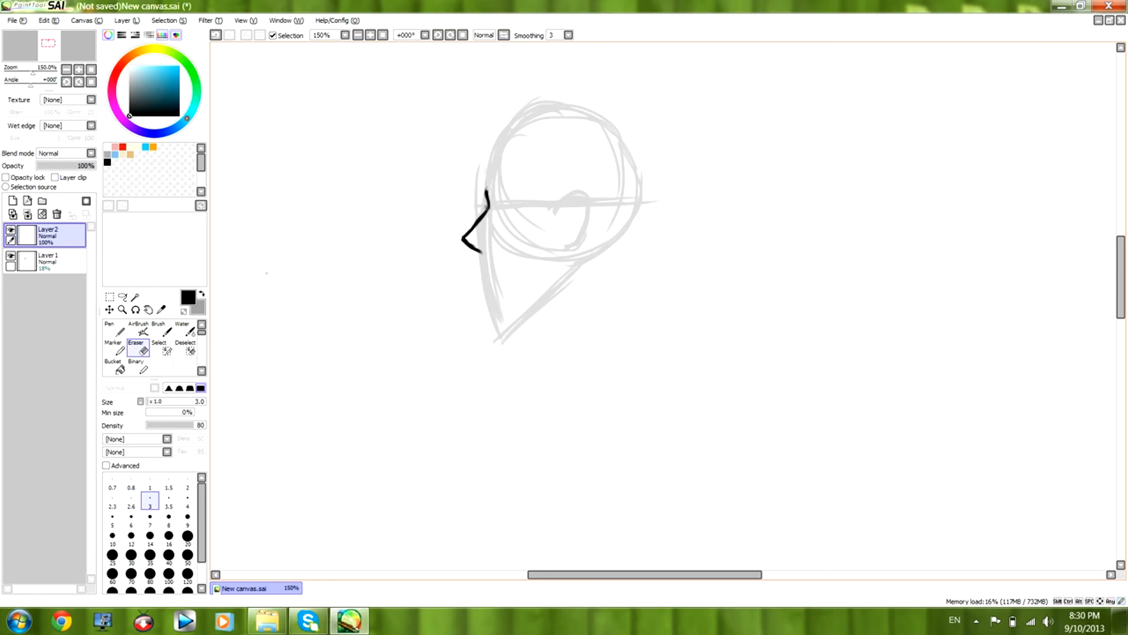
click(159, 330)
drag(486, 188, 504, 137)
mouse_move(417, 84)
mouse_down()
mouse_move(410, 168)
mouse_move(382, 197)
mouse_move(407, 212)
mouse_move(381, 199)
mouse_move(401, 216)
mouse_move(389, 237)
mouse_move(381, 211)
mouse_move(418, 106)
mouse_up()
key(e)
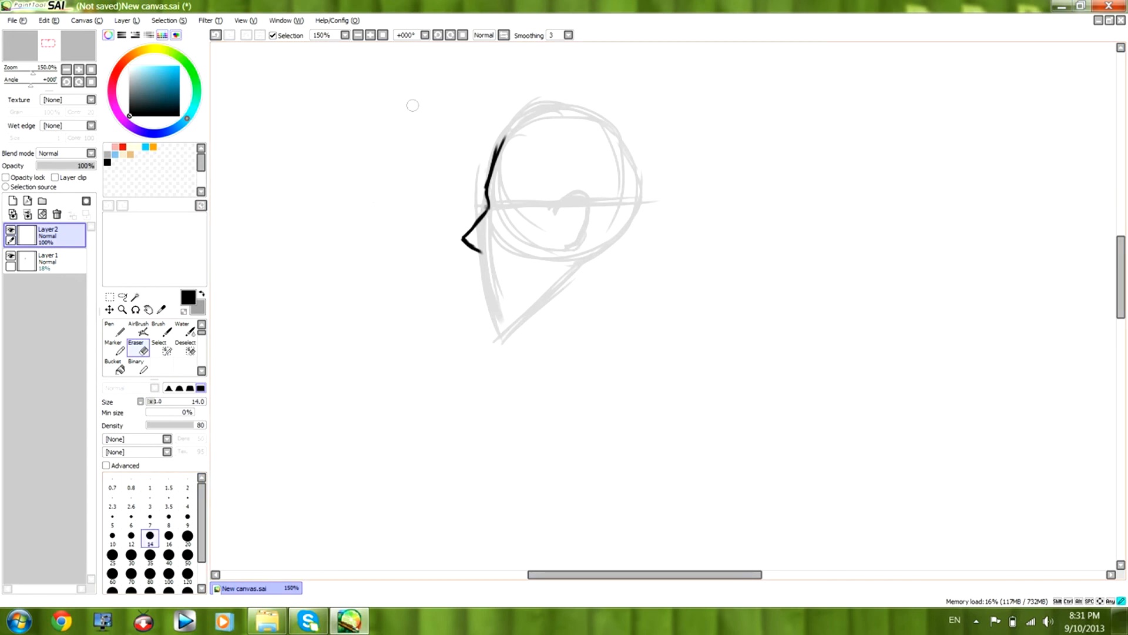
key(b)
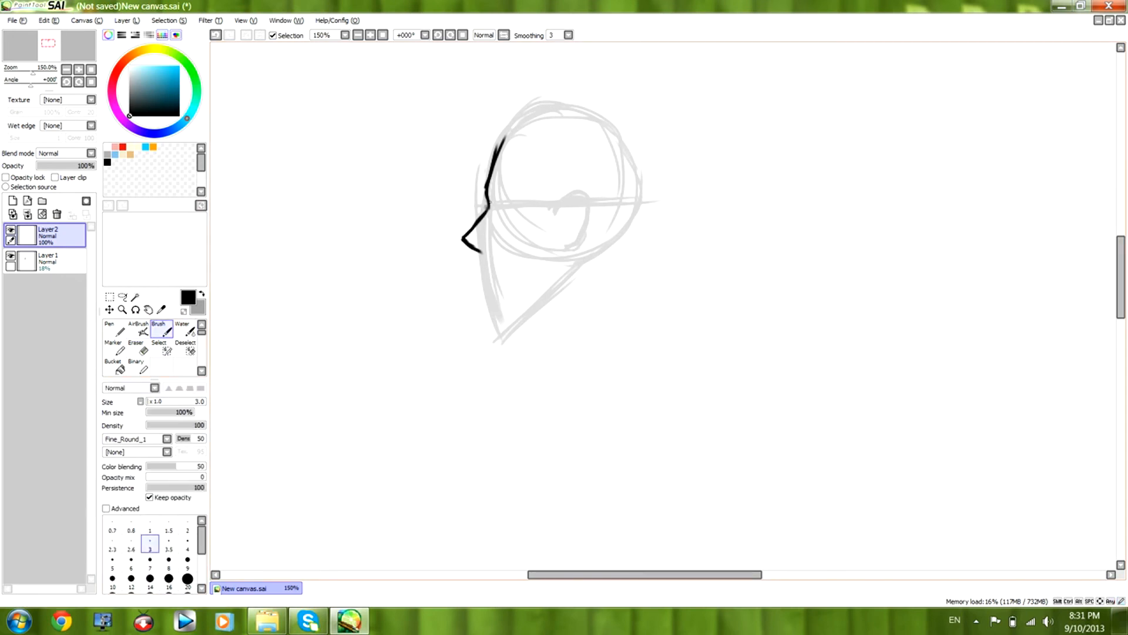
Ink the top and back of the skull on Layer2 and refine the underside of the nose.
mouse_move(487, 186)
mouse_down()
mouse_move(505, 135)
mouse_move(578, 117)
mouse_move(611, 125)
mouse_move(638, 212)
mouse_move(614, 247)
mouse_move(587, 261)
mouse_up()
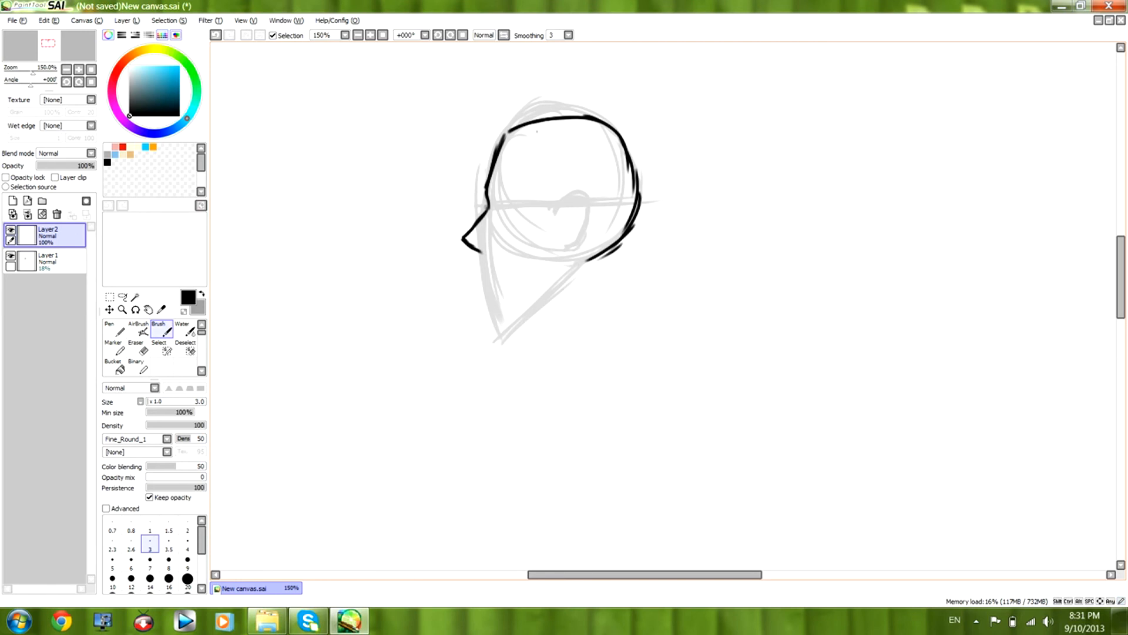
mouse_move(480, 251)
mouse_down()
mouse_move(480, 270)
mouse_move(545, 253)
mouse_up()
key(e)
click(161, 329)
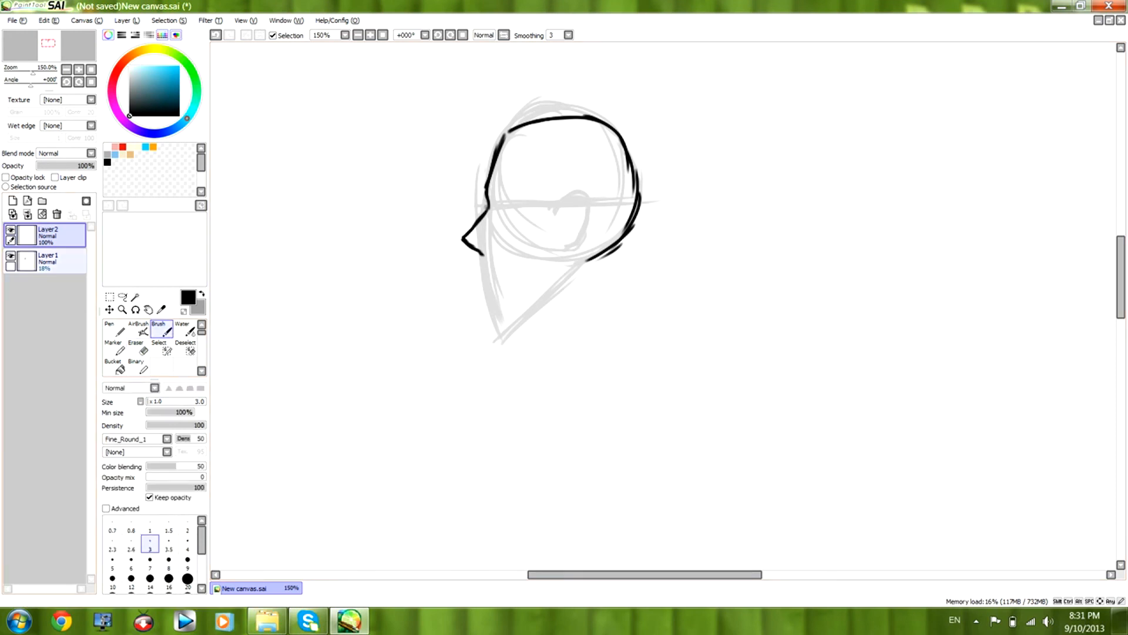
Sketch a short mouth guide below the nose on Layer1, trim it with the Eraser, and make Layer2 active again.
click(62, 262)
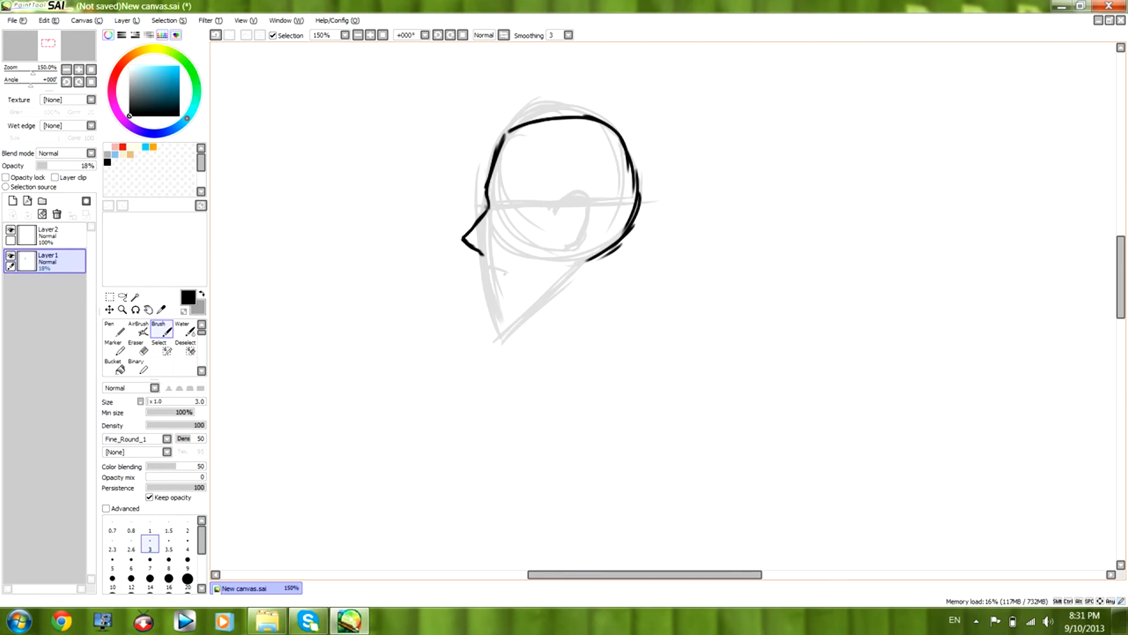
click(139, 348)
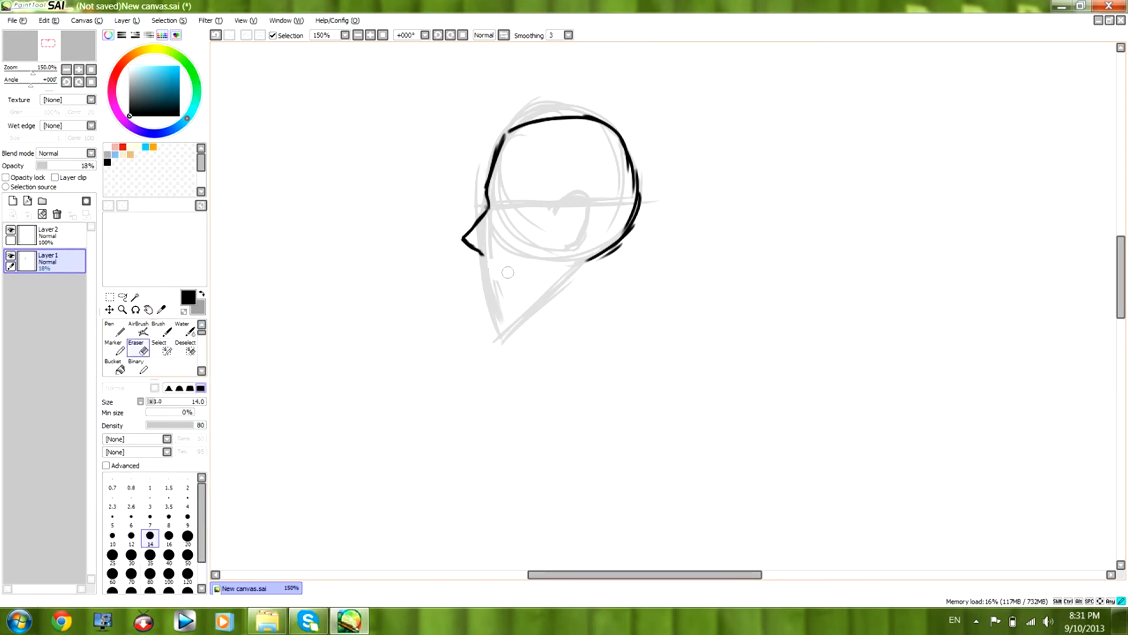
key(b)
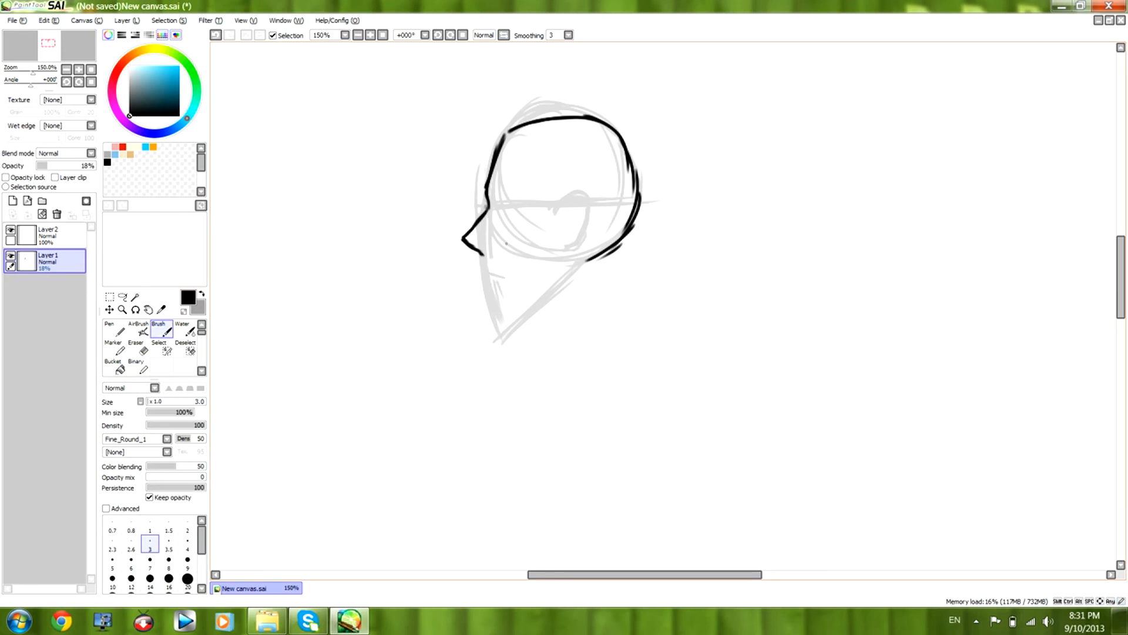
click(48, 234)
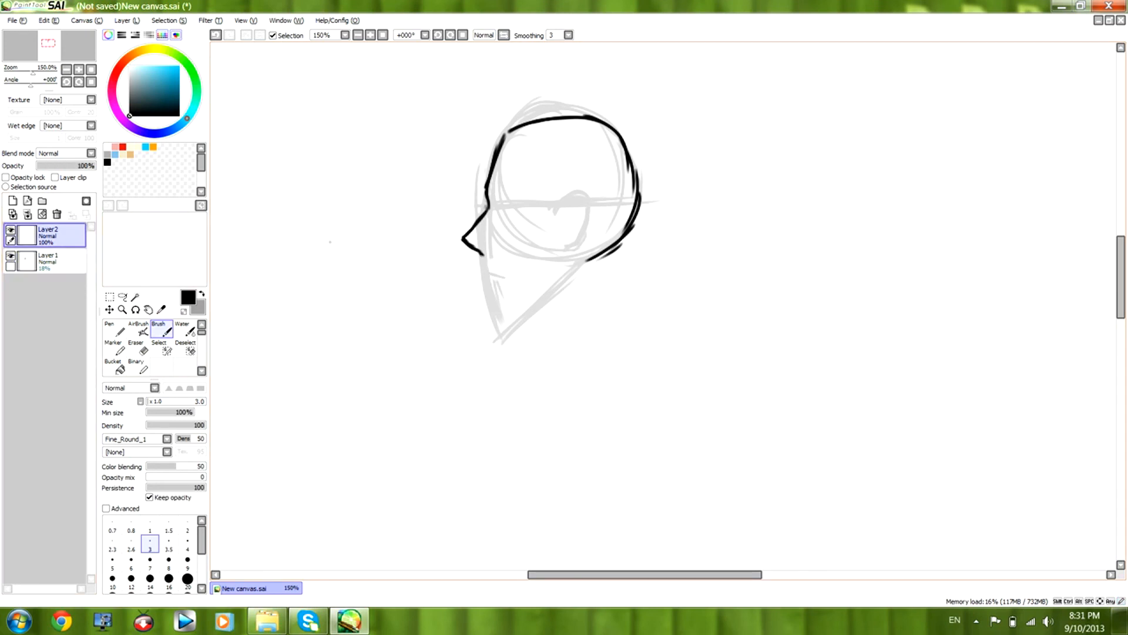
Ink the profile's lips, chin and jawline on Layer2, ending below the ear guide.
mouse_move(483, 254)
mouse_down()
mouse_move(474, 269)
mouse_move(492, 315)
mouse_move(547, 284)
mouse_up()
drag(503, 320, 571, 256)
mouse_move(489, 292)
mouse_down()
mouse_move(504, 320)
mouse_move(523, 303)
mouse_up()
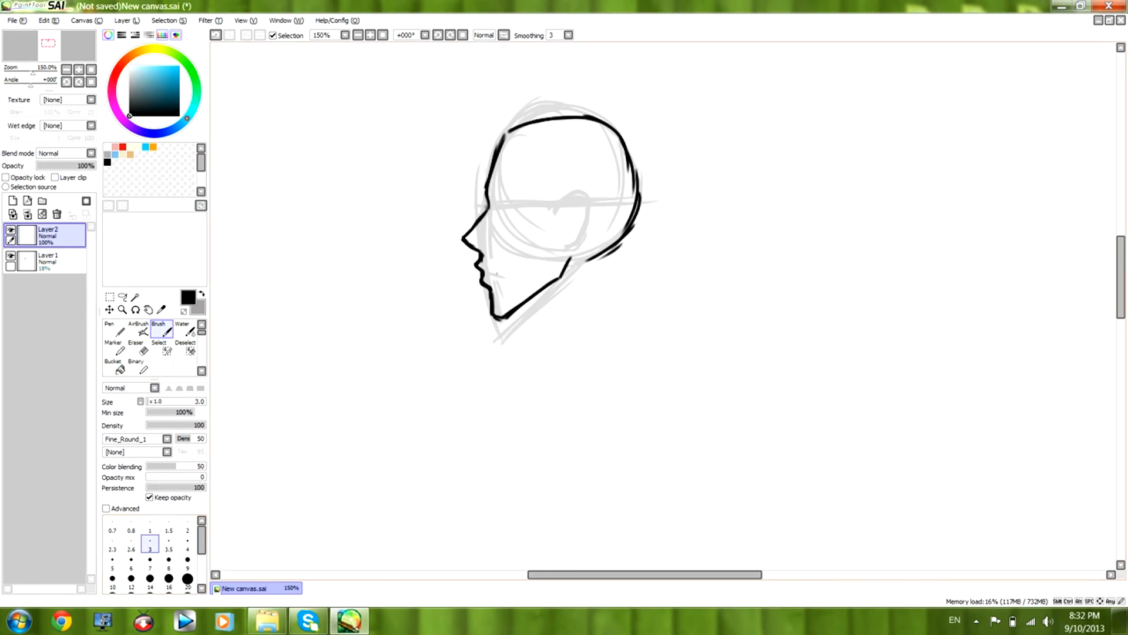
Ink the profile's mouth line, eye, eyebrow and ear on Layer2.
drag(488, 270, 507, 279)
drag(499, 210, 521, 210)
drag(504, 208, 507, 215)
drag(503, 192, 511, 191)
mouse_move(501, 219)
mouse_down()
mouse_move(571, 200)
mouse_move(580, 230)
mouse_move(565, 245)
mouse_up()
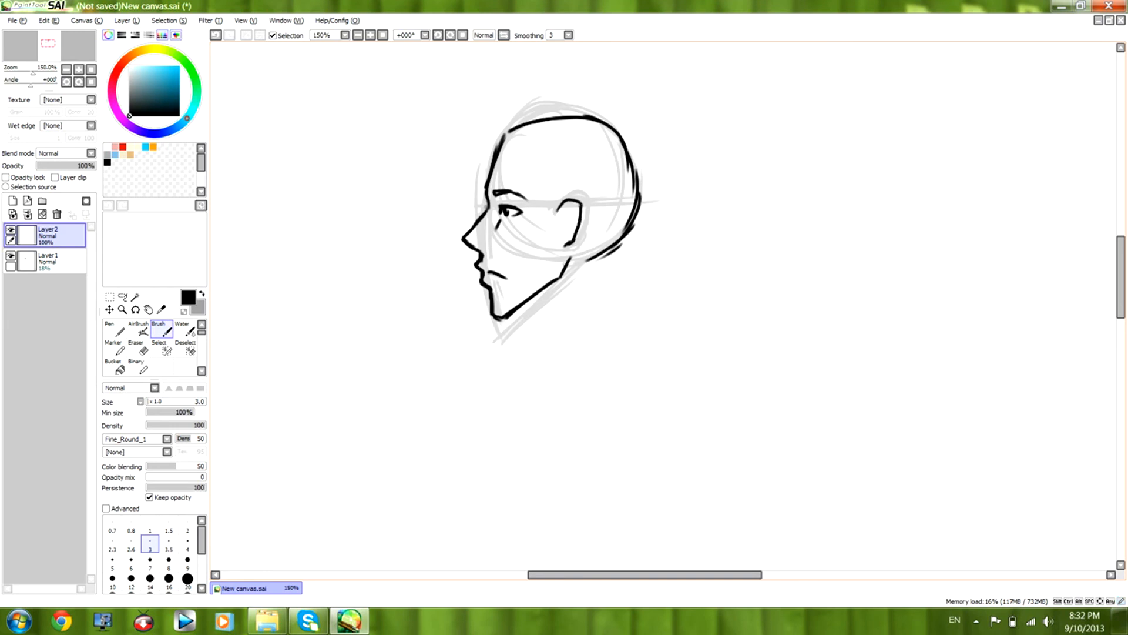
Erase the inked profile from Layer2, then erase its sketch guides from Layer1 with a size 35 Eraser.
mouse_move(267, 620)
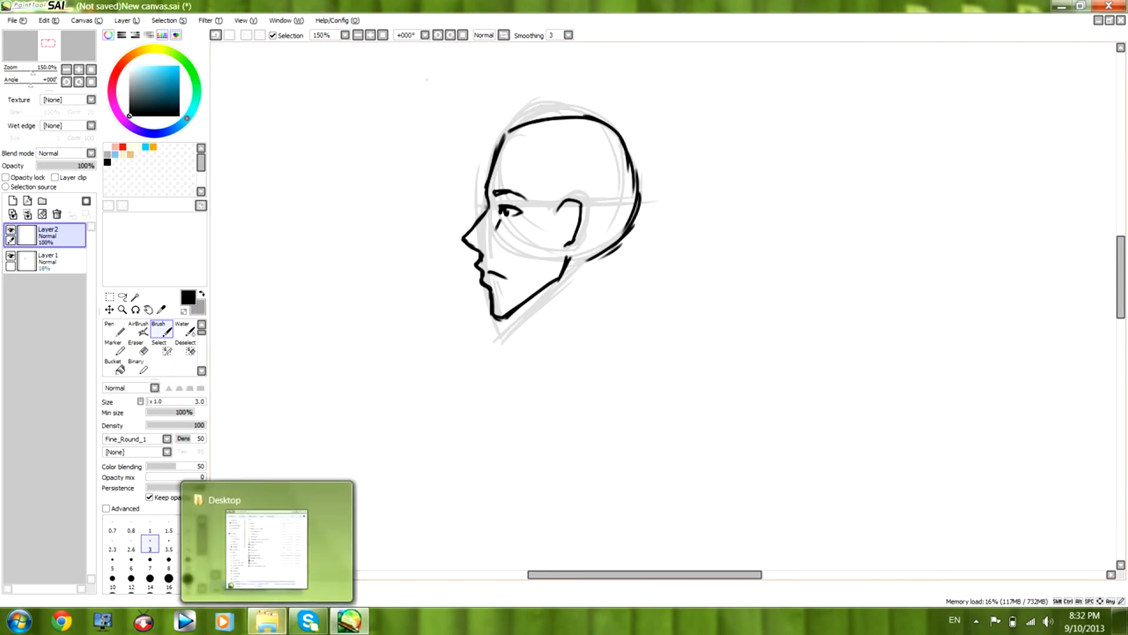
click(138, 348)
mouse_move(482, 206)
mouse_down()
mouse_move(552, 86)
mouse_move(576, 118)
mouse_move(614, 126)
mouse_move(493, 297)
mouse_move(632, 235)
mouse_move(441, 362)
mouse_move(645, 155)
mouse_move(464, 229)
mouse_move(485, 247)
mouse_move(554, 224)
mouse_up()
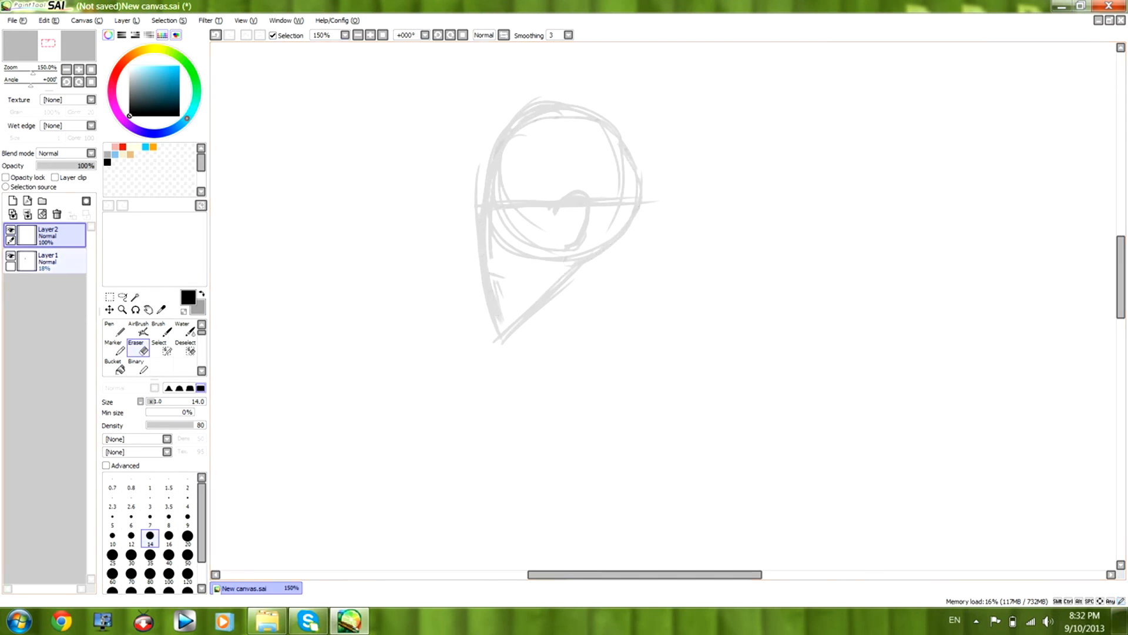
click(47, 260)
click(150, 555)
mouse_move(549, 81)
mouse_down()
mouse_move(488, 235)
mouse_move(524, 307)
mouse_move(580, 194)
mouse_move(637, 239)
mouse_move(599, 133)
mouse_up()
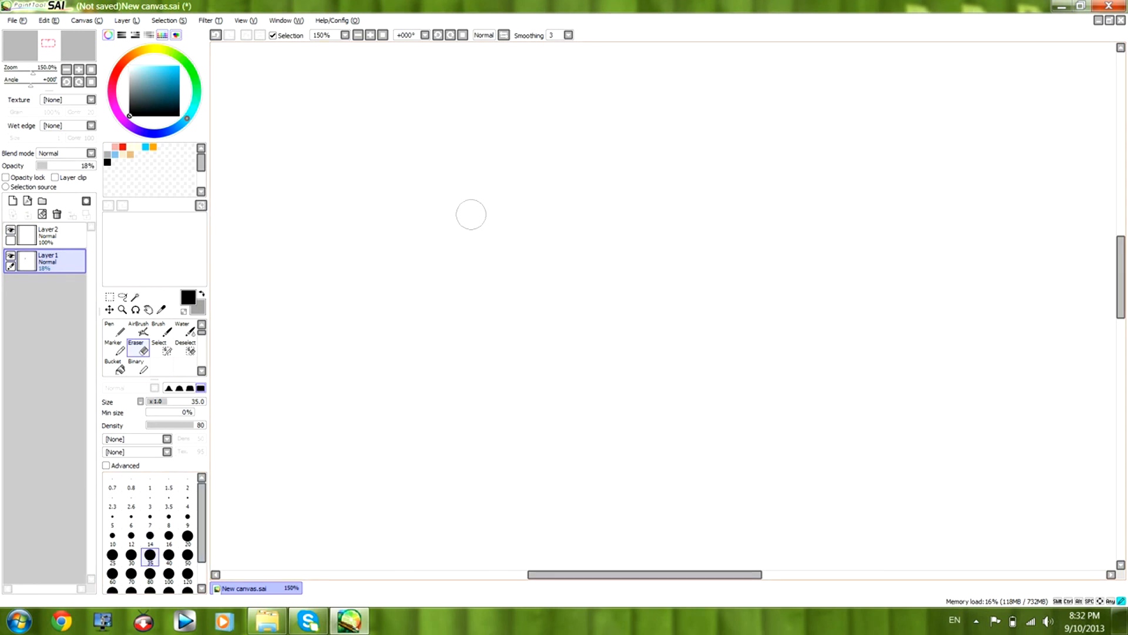
click(47, 234)
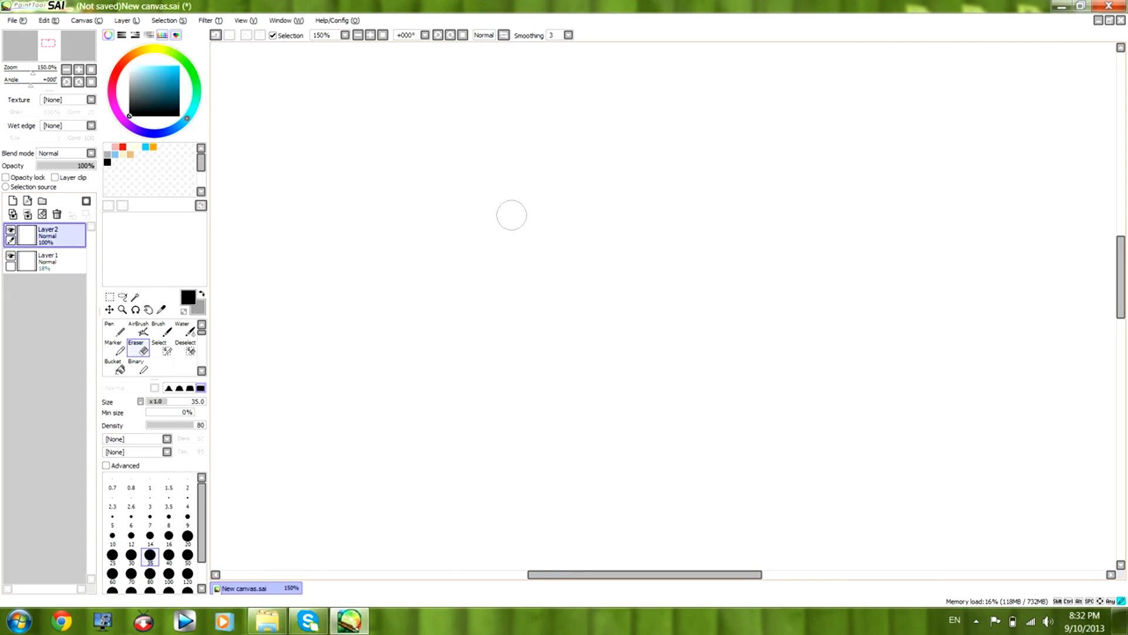
click(161, 329)
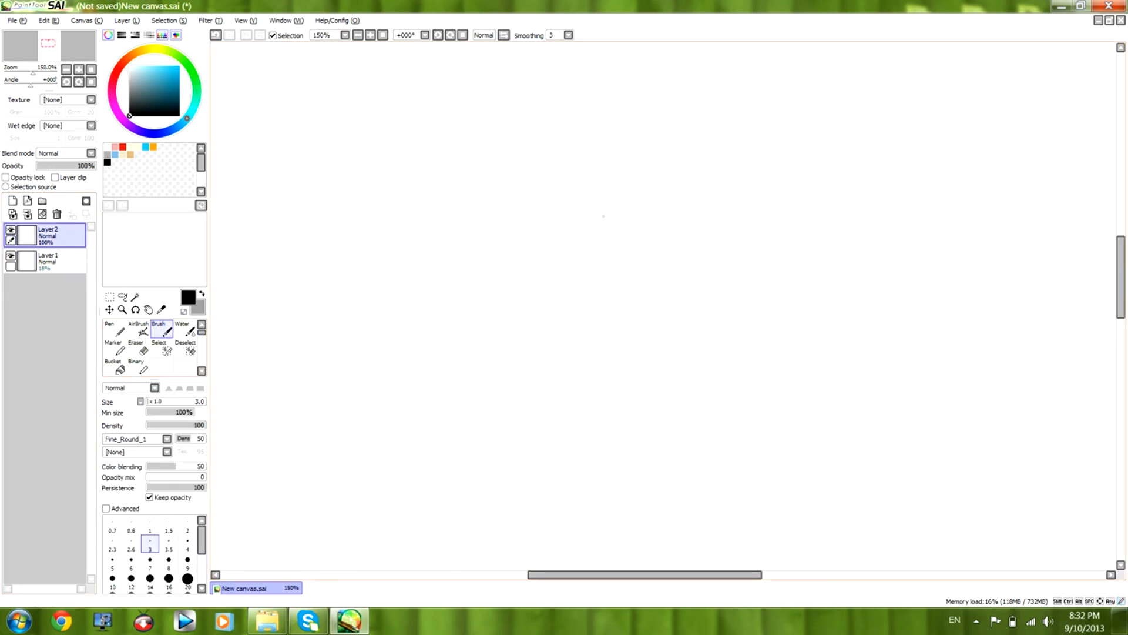
mouse_move(438, 109)
mouse_down()
mouse_move(432, 101)
mouse_move(476, 203)
mouse_up()
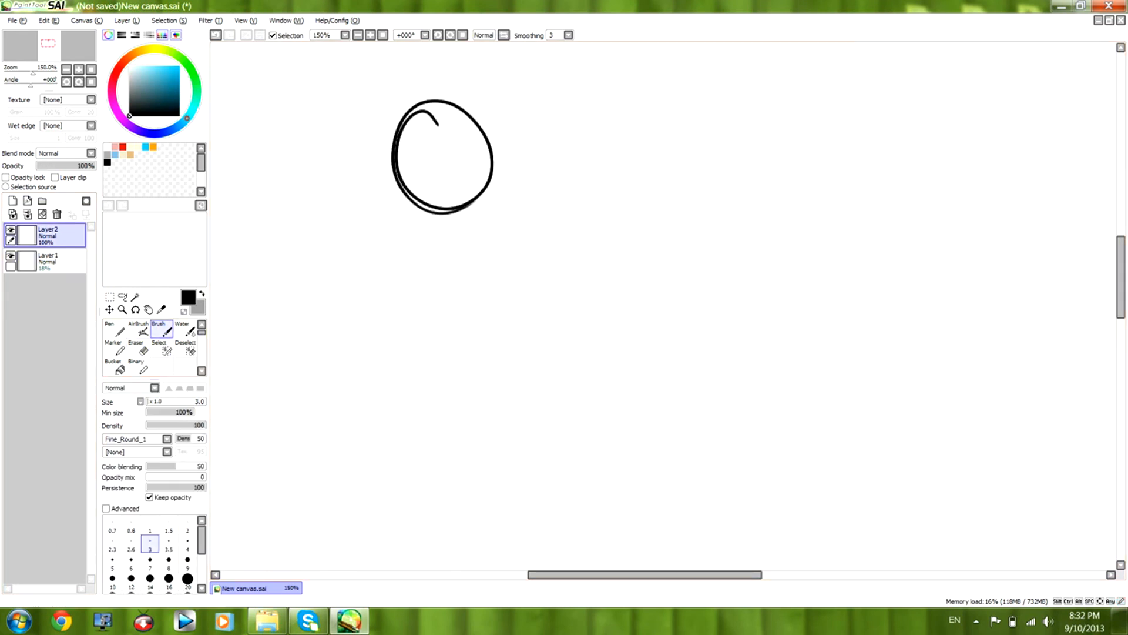
click(140, 348)
mouse_move(383, 114)
mouse_down()
mouse_move(390, 202)
mouse_move(438, 246)
mouse_move(456, 109)
mouse_move(502, 210)
mouse_up()
Sketch three egg-shaped head ovals in a row on Layer1 with the size 3 Brush.
click(53, 260)
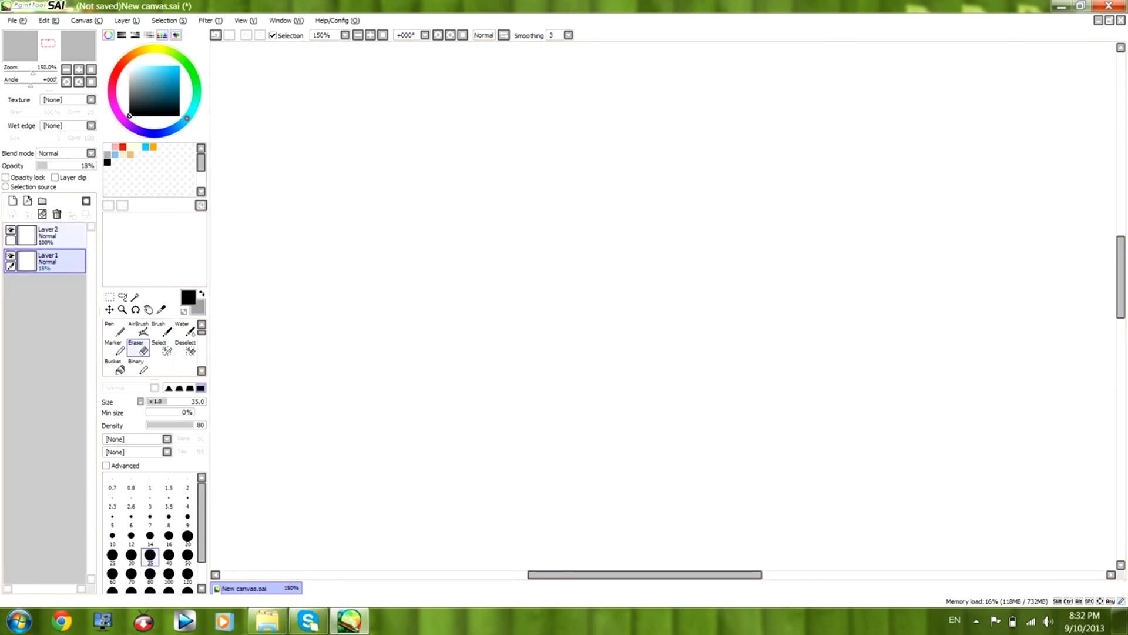
click(162, 330)
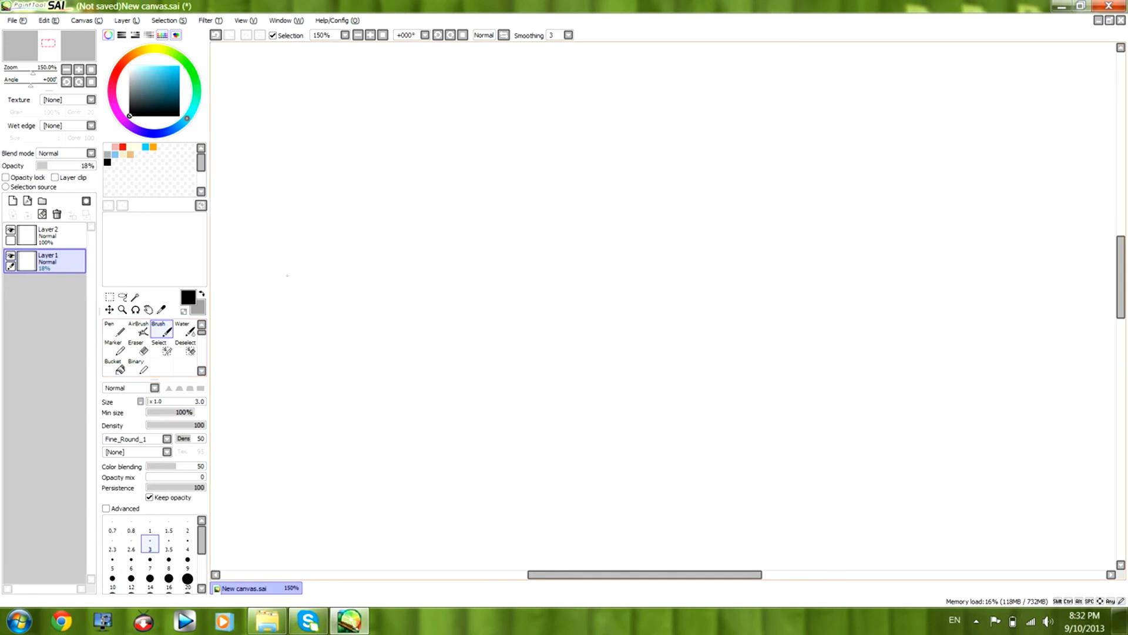
drag(379, 115, 414, 259)
drag(415, 107, 385, 259)
drag(388, 138, 360, 126)
mouse_move(635, 100)
mouse_down()
mouse_move(670, 112)
mouse_move(676, 238)
mouse_up()
drag(630, 101, 637, 125)
mouse_move(841, 112)
mouse_down()
mouse_move(811, 232)
mouse_move(894, 154)
mouse_up()
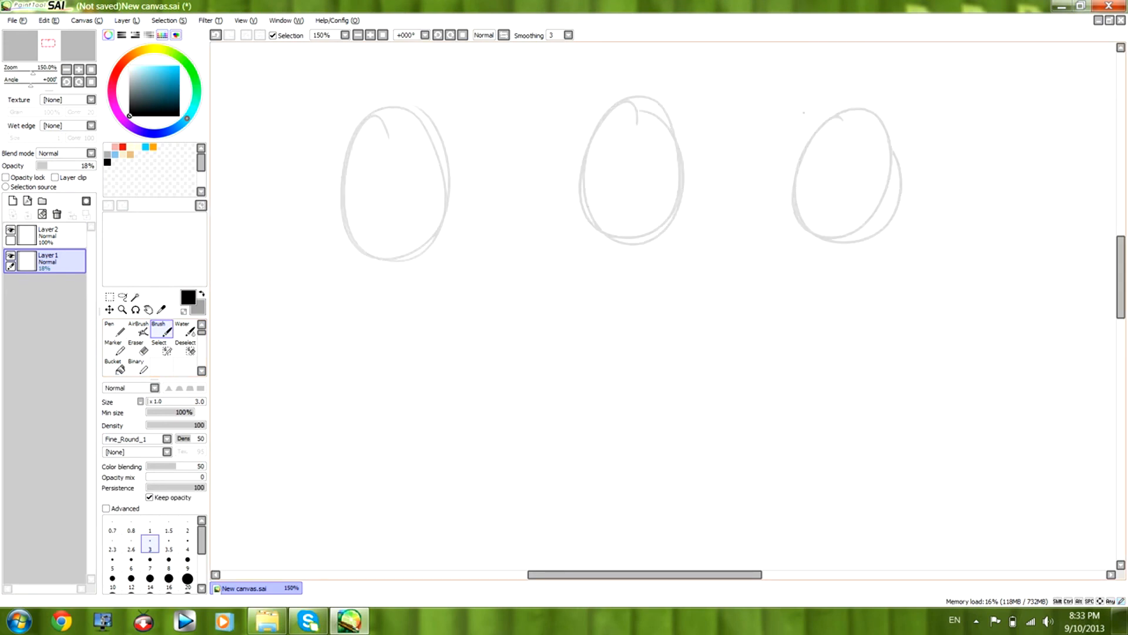
Build the first oval into a left-turned head guide with a jaw, rear skull curve, curved centre line and eye line.
drag(365, 117, 348, 240)
drag(340, 146, 360, 291)
drag(335, 212, 371, 308)
drag(442, 236, 380, 311)
mouse_move(396, 302)
mouse_down()
mouse_move(432, 258)
mouse_move(449, 204)
mouse_up()
mouse_move(403, 107)
mouse_down()
mouse_move(364, 232)
mouse_move(369, 275)
mouse_up()
drag(368, 146, 372, 302)
drag(364, 257, 375, 304)
mouse_move(389, 112)
mouse_down()
mouse_move(373, 174)
mouse_move(446, 106)
mouse_move(474, 125)
mouse_move(478, 179)
mouse_move(449, 225)
mouse_up()
drag(482, 157, 420, 250)
drag(475, 135, 432, 105)
drag(390, 129, 408, 110)
mouse_move(340, 212)
mouse_down()
mouse_move(445, 215)
mouse_move(460, 194)
mouse_up()
Build the middle oval into a front-facing head guide with a pointed jaw, vertical centre line and horizontal eye line.
drag(602, 125, 588, 202)
drag(577, 155, 599, 278)
drag(568, 206, 642, 304)
drag(567, 223, 615, 278)
mouse_move(670, 242)
mouse_down()
mouse_move(642, 290)
mouse_move(682, 203)
mouse_up()
drag(666, 259, 677, 227)
drag(647, 102, 579, 188)
drag(588, 129, 595, 234)
mouse_move(562, 172)
mouse_down()
mouse_move(590, 240)
mouse_move(635, 291)
mouse_up()
mouse_move(645, 287)
mouse_down()
mouse_move(681, 215)
mouse_move(687, 148)
mouse_up()
drag(687, 216, 674, 124)
drag(589, 206, 676, 199)
drag(589, 207, 643, 204)
drag(637, 99, 633, 279)
drag(638, 204, 645, 286)
Build the third oval into a right-turned head guide with a jaw, curved centre line, eye line and rear skull curve.
mouse_move(823, 127)
mouse_down()
mouse_move(798, 203)
mouse_move(833, 279)
mouse_up()
drag(814, 250, 861, 284)
drag(880, 112, 913, 241)
drag(911, 190, 876, 298)
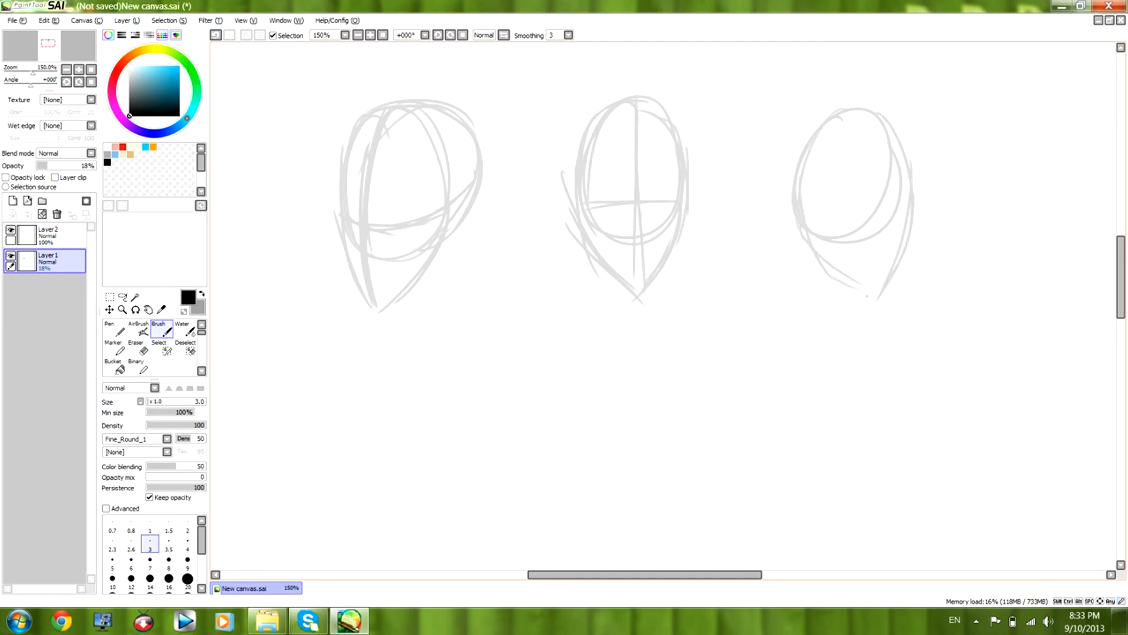
mouse_move(858, 110)
mouse_down()
mouse_move(898, 203)
mouse_move(888, 268)
mouse_up()
drag(896, 156, 876, 301)
mouse_move(813, 217)
mouse_down()
mouse_move(887, 225)
mouse_move(865, 222)
mouse_up()
drag(821, 212, 887, 223)
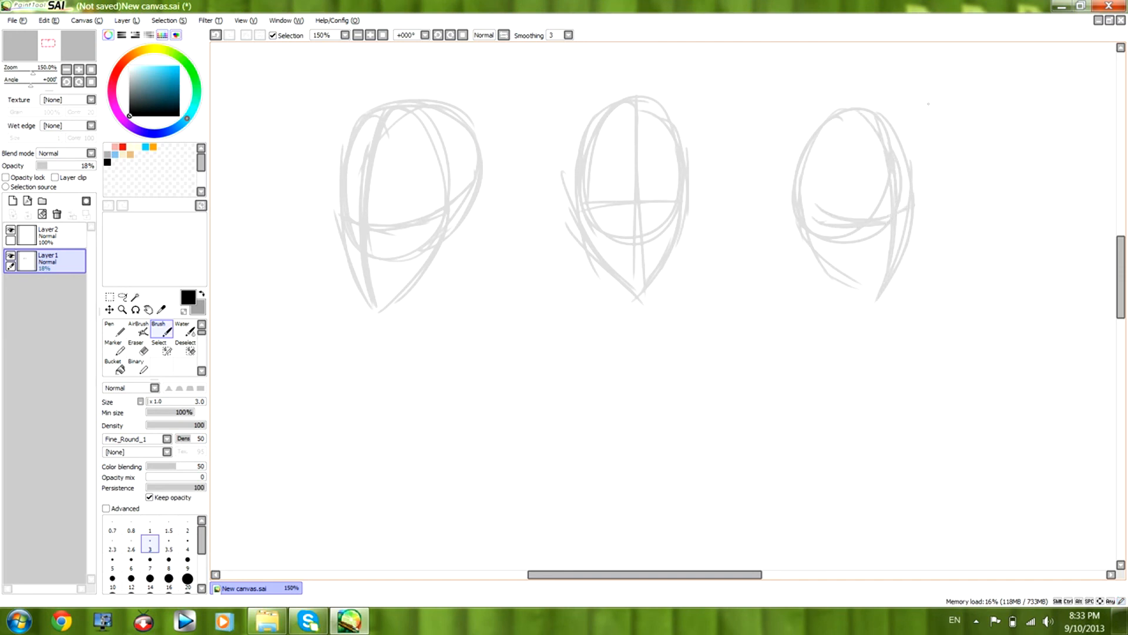
mouse_move(855, 104)
mouse_down()
mouse_move(774, 180)
mouse_move(786, 200)
mouse_up()
mouse_move(816, 128)
mouse_down()
mouse_move(785, 203)
mouse_move(799, 224)
mouse_up()
drag(777, 193, 833, 235)
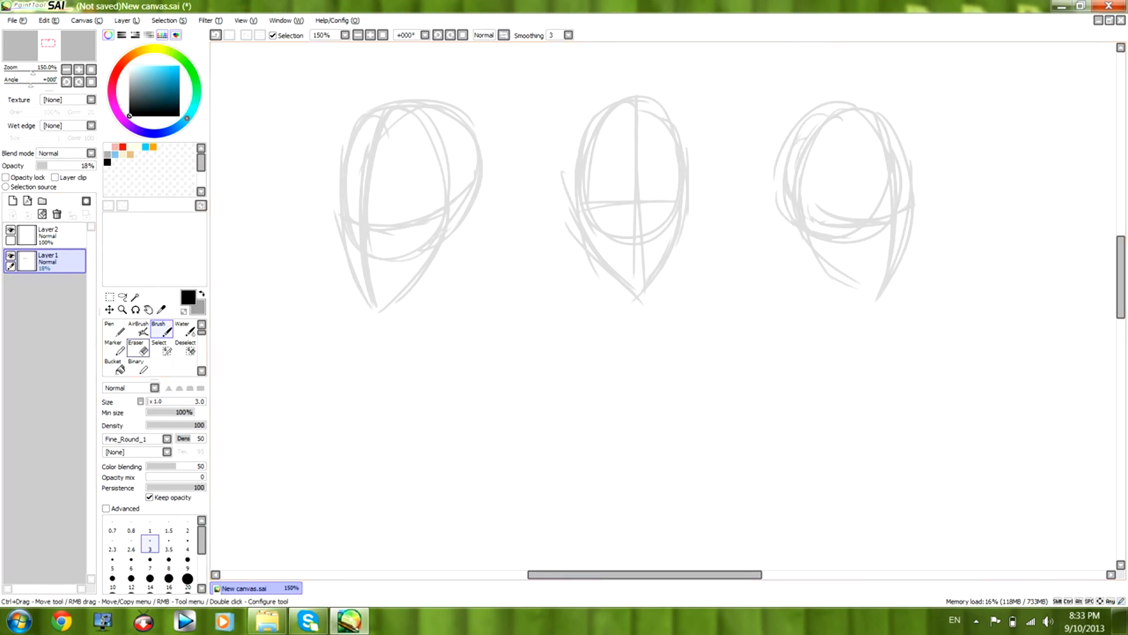
Ink the left-turned head's nose, face contour, jaw and forehead on Layer2, erasing and redrawing the brow contour.
click(50, 235)
drag(363, 171, 344, 226)
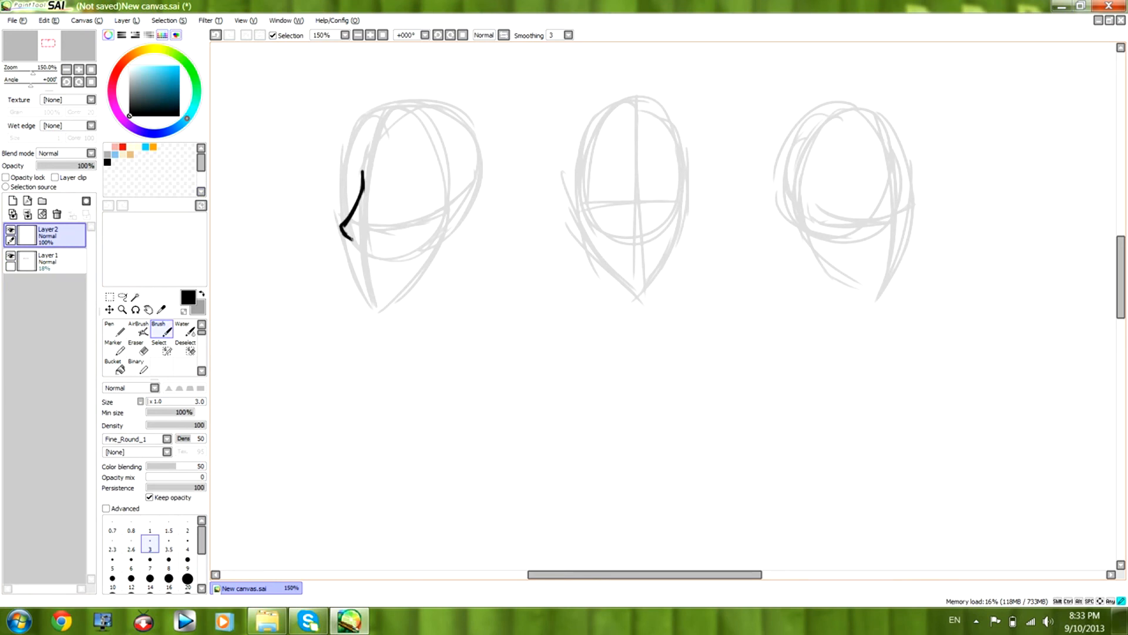
drag(344, 151, 344, 222)
key(e)
mouse_move(335, 154)
mouse_down()
mouse_move(324, 194)
mouse_move(342, 184)
mouse_move(326, 213)
mouse_up()
key(b)
mouse_move(344, 158)
mouse_down()
mouse_move(342, 218)
mouse_move(369, 295)
mouse_move(360, 293)
mouse_move(386, 290)
mouse_move(432, 241)
mouse_move(356, 115)
mouse_move(418, 101)
mouse_up()
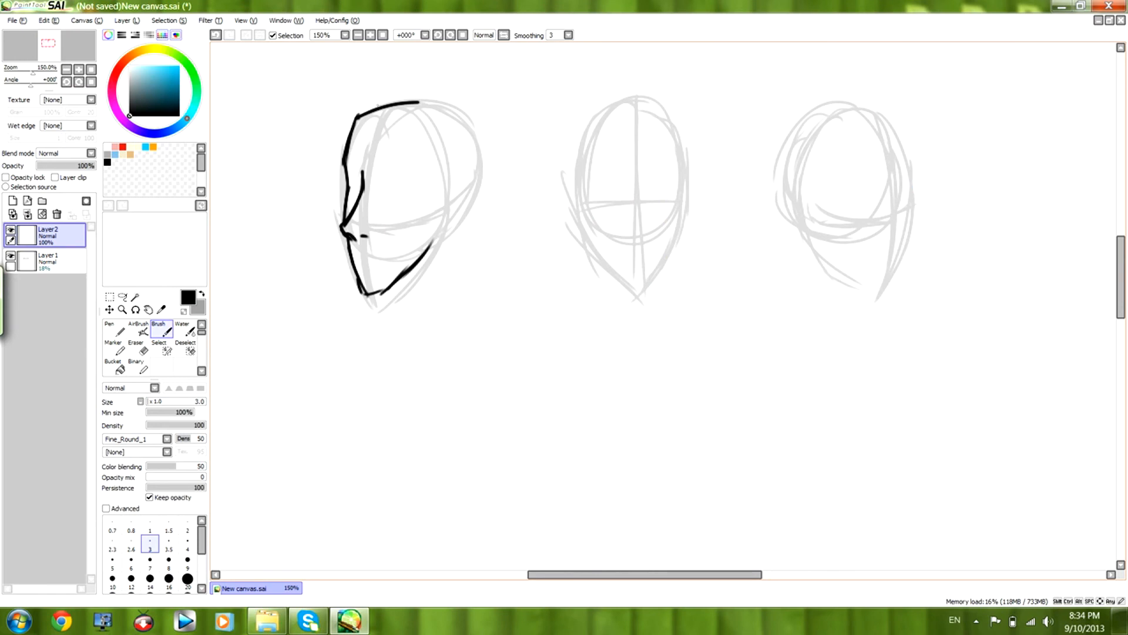
Ink the top and back of the left-turned head's skull and its ear on Layer2.
mouse_move(358, 117)
mouse_down()
mouse_move(448, 92)
mouse_move(472, 184)
mouse_up()
drag(475, 140, 455, 213)
drag(473, 180, 433, 241)
drag(449, 178, 438, 230)
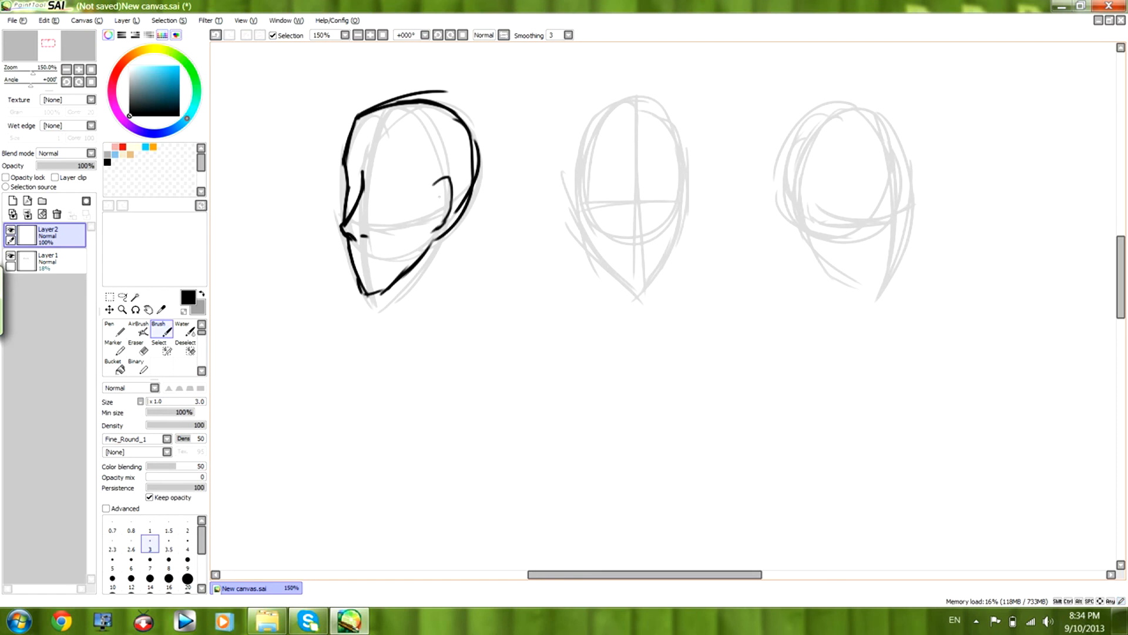
Ink the front-facing head's nose, mouth, jaw and sides on Layer2.
drag(626, 230, 645, 226)
drag(624, 264, 647, 262)
mouse_move(577, 139)
mouse_down()
mouse_move(582, 225)
mouse_move(623, 285)
mouse_up()
mouse_move(590, 252)
mouse_down()
mouse_move(636, 294)
mouse_move(683, 247)
mouse_up()
mouse_move(648, 289)
mouse_down()
mouse_move(688, 223)
mouse_move(675, 139)
mouse_up()
drag(591, 123, 577, 188)
mouse_move(670, 116)
mouse_down()
mouse_move(687, 162)
mouse_move(685, 207)
mouse_up()
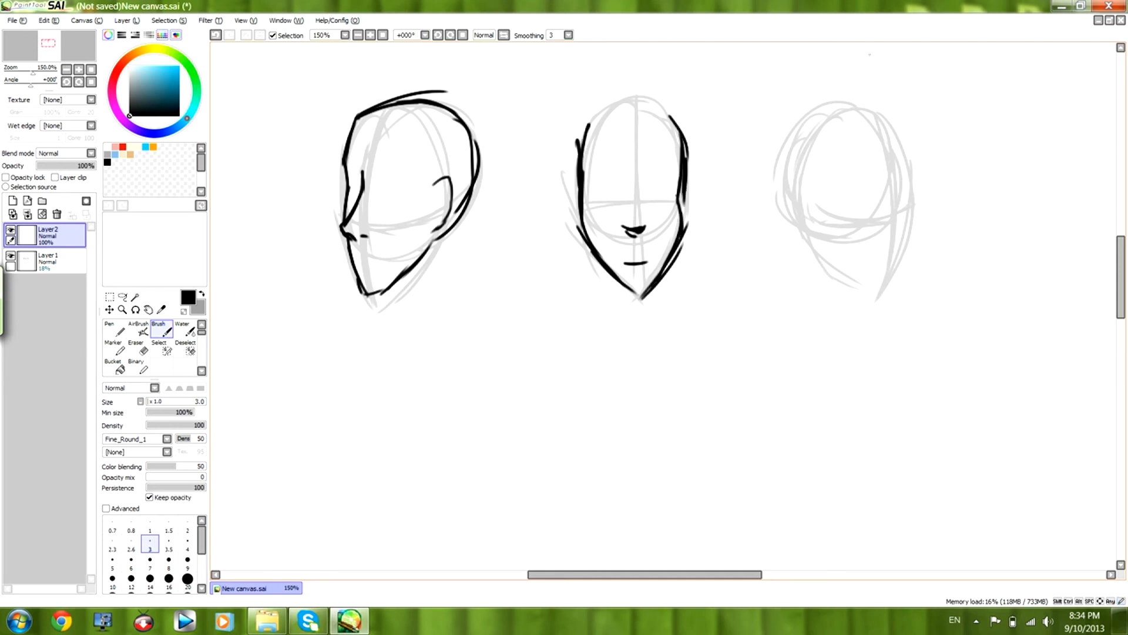
Ink the right-turned head's nose, face contour, jaw, ear and top of the skull on Layer2.
mouse_move(890, 163)
mouse_down()
mouse_move(899, 195)
mouse_move(922, 206)
mouse_move(912, 224)
mouse_up()
mouse_move(889, 170)
mouse_down()
mouse_move(893, 151)
mouse_move(914, 202)
mouse_move(887, 286)
mouse_up()
mouse_move(813, 220)
mouse_down()
mouse_move(833, 255)
mouse_move(884, 271)
mouse_up()
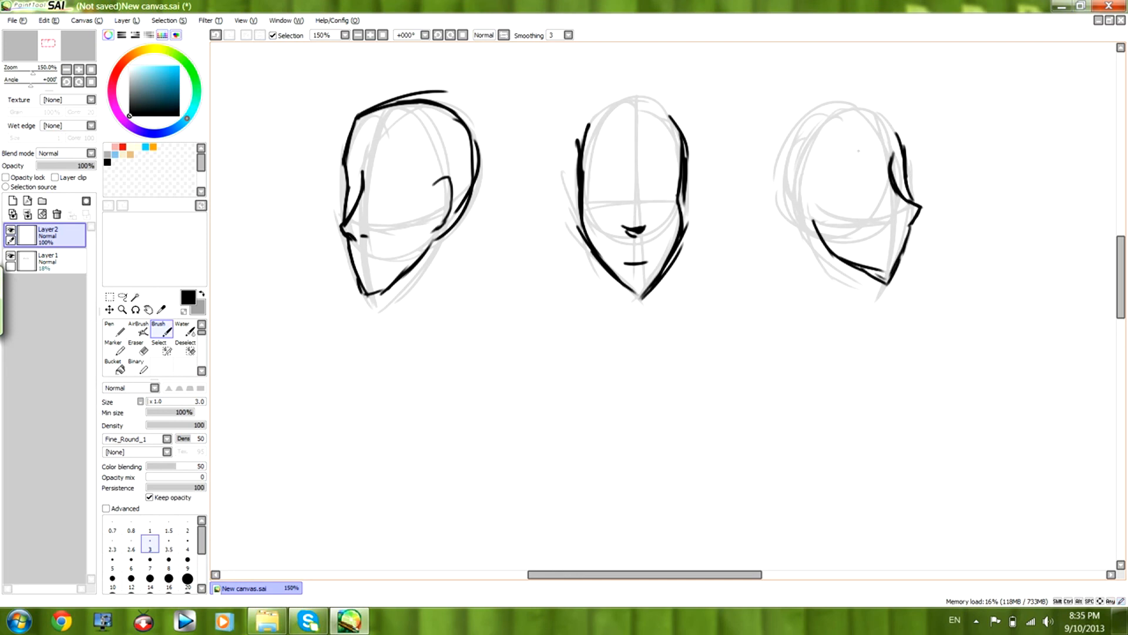
mouse_move(829, 184)
mouse_down()
mouse_move(816, 177)
mouse_move(810, 206)
mouse_move(826, 231)
mouse_up()
mouse_move(896, 132)
mouse_down()
mouse_move(855, 106)
mouse_move(822, 111)
mouse_up()
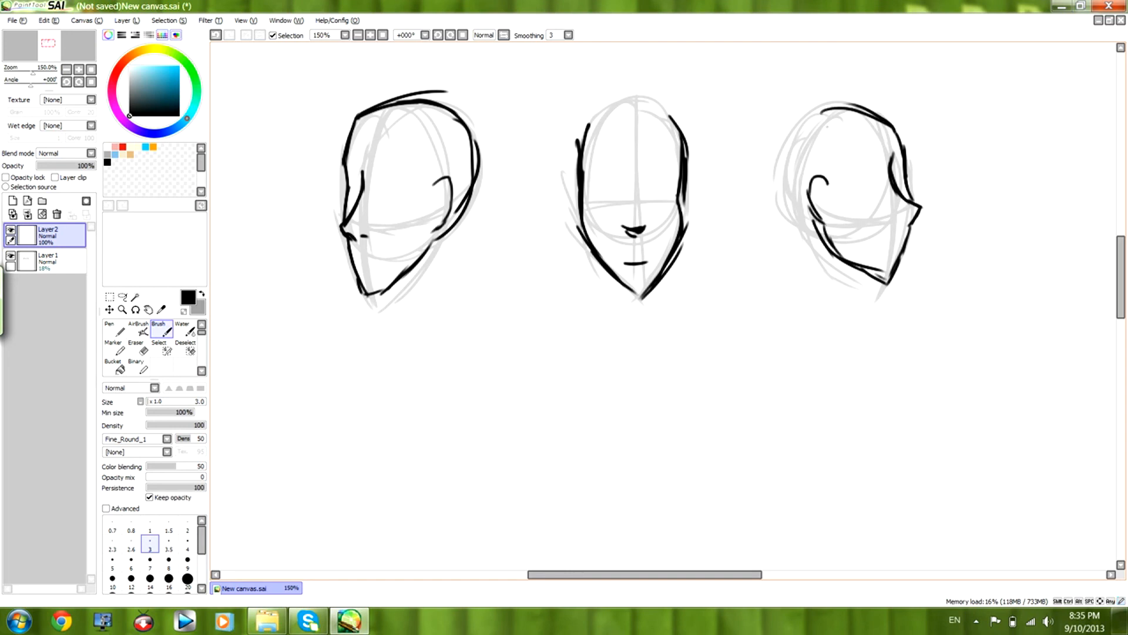
Draw a small left-turned head construction with centre and eye lines on Layer2, below the three heads.
mouse_move(523, 279)
mouse_down()
mouse_move(536, 288)
mouse_move(526, 416)
mouse_up()
drag(574, 346, 537, 424)
mouse_move(524, 281)
mouse_down()
mouse_move(515, 383)
mouse_move(507, 310)
mouse_move(534, 421)
mouse_up()
mouse_move(480, 352)
mouse_down()
mouse_move(563, 363)
mouse_move(573, 343)
mouse_up()
drag(530, 291, 525, 396)
drag(488, 343, 577, 350)
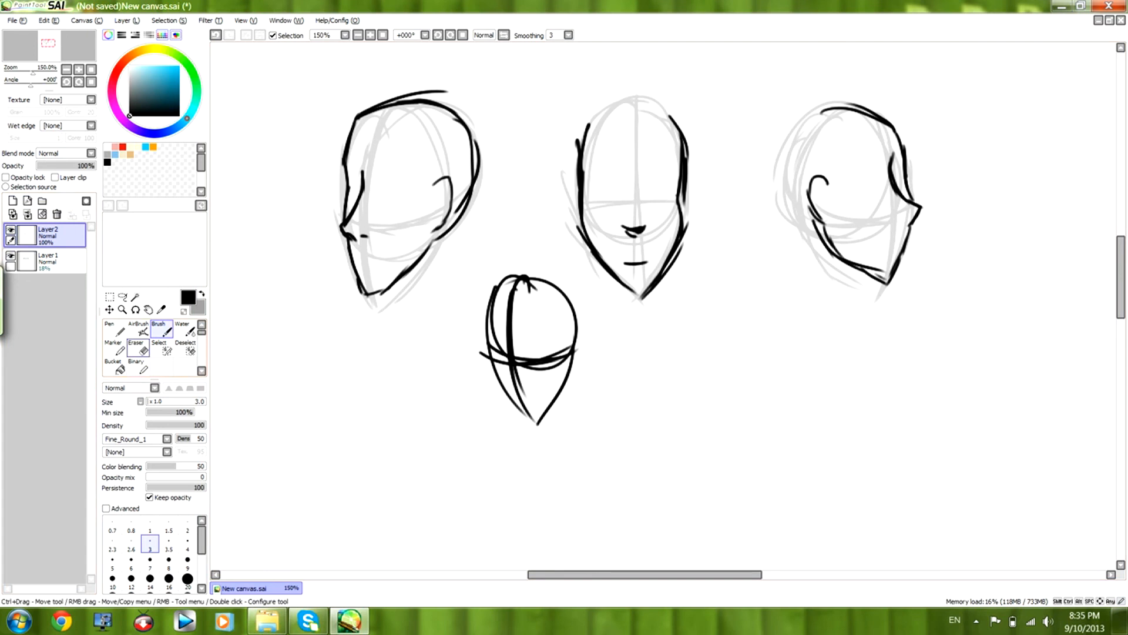
Erase all the inked heads from Layer2 with the size 35 Eraser, keeping the Layer1 guides.
key(e)
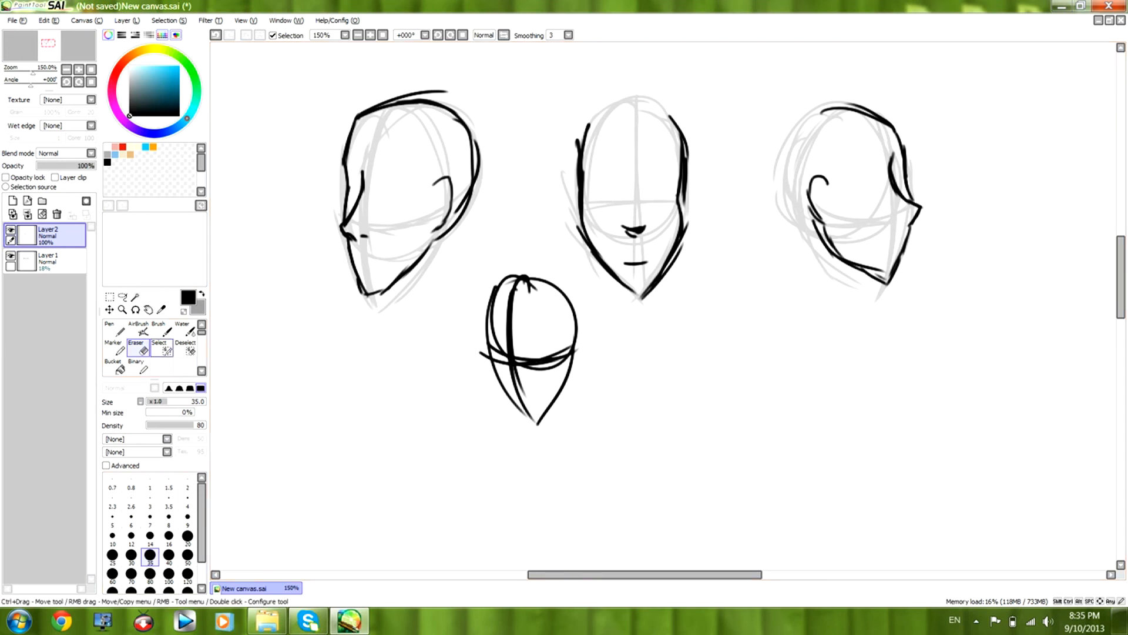
mouse_move(425, 109)
mouse_down()
mouse_move(406, 85)
mouse_move(451, 75)
mouse_move(462, 171)
mouse_move(388, 258)
mouse_move(442, 115)
mouse_move(392, 229)
mouse_move(679, 141)
mouse_move(433, 360)
mouse_move(419, 414)
mouse_move(528, 403)
mouse_move(576, 350)
mouse_move(541, 258)
mouse_move(691, 211)
mouse_move(932, 176)
mouse_move(857, 312)
mouse_move(1014, 118)
mouse_up()
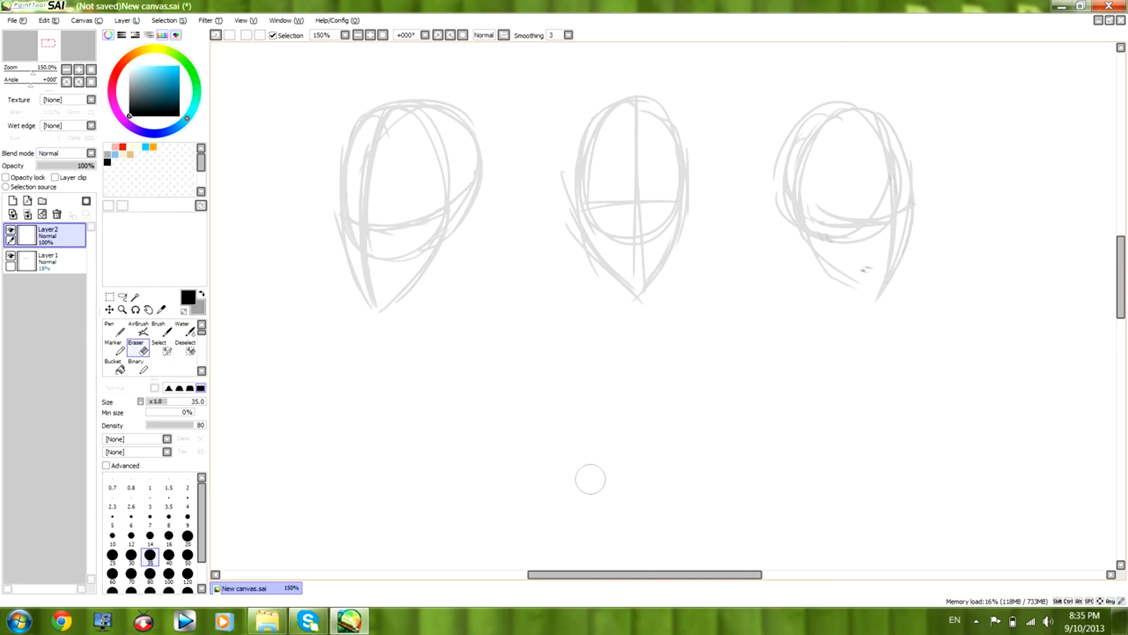